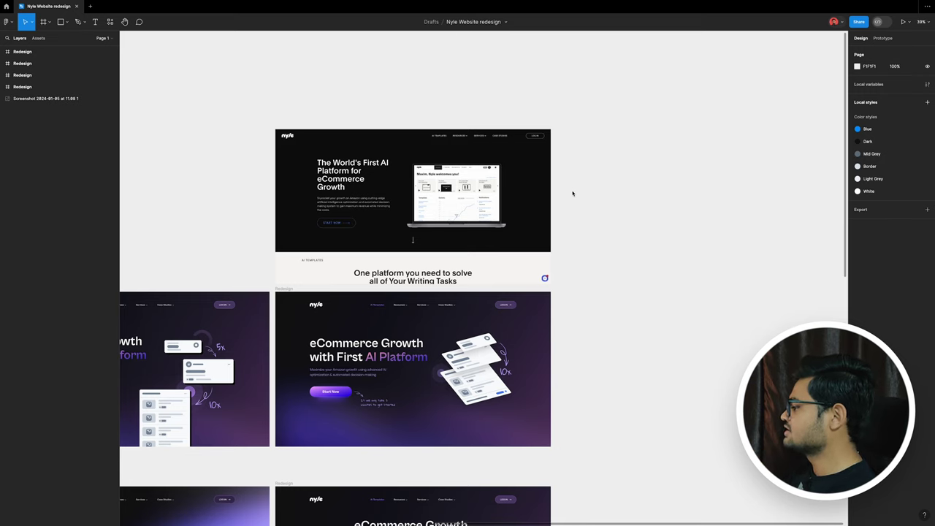
# Select the original Nyle dashboard screenshot and zoom in to review its 'AI Platform for eCommerce Growth' hero.
pyautogui.scroll(-2, 572, 194)
pyautogui.scroll(2, 573, 194)
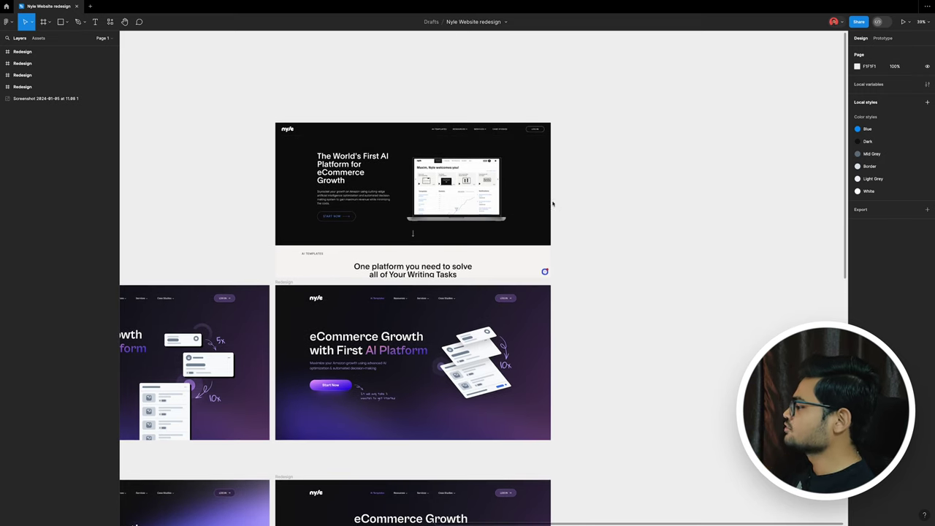
pyautogui.click(542, 198)
pyautogui.keyDown('ctrl'); pyautogui.scroll(2, 350, 124); pyautogui.keyUp('ctrl')
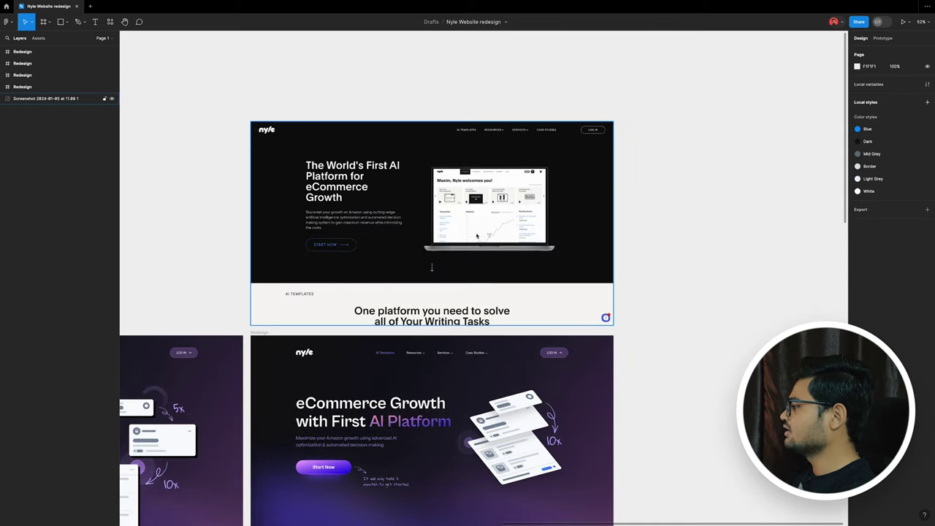
pyautogui.click(486, 125)
pyautogui.scroll(-3, 507, 139)
pyautogui.scroll(6, 637, 220)
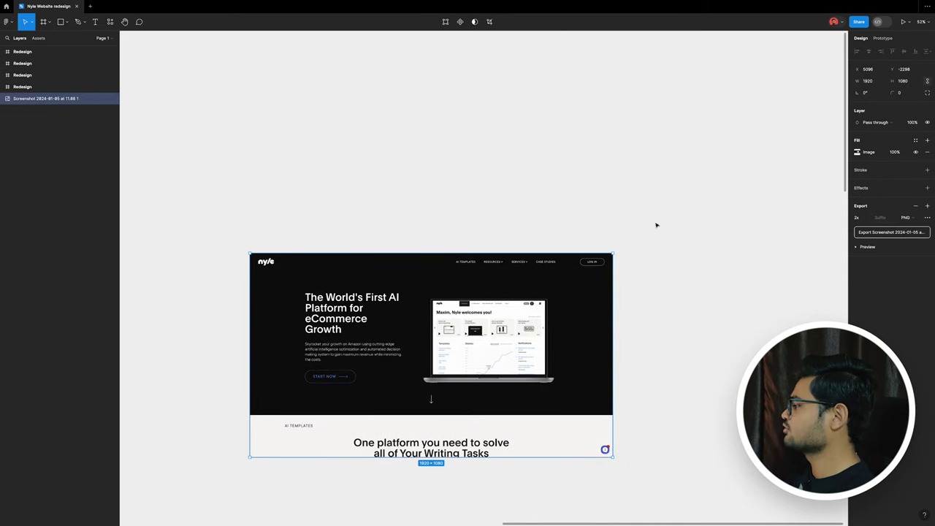
pyautogui.scroll(-1, 661, 225)
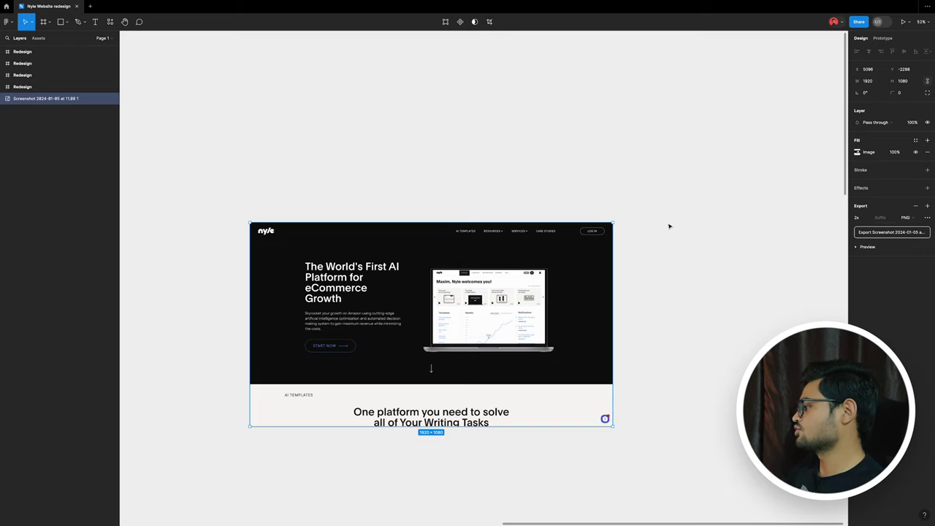
pyautogui.scroll(-3, 637, 213)
pyautogui.scroll(3, 298, 72)
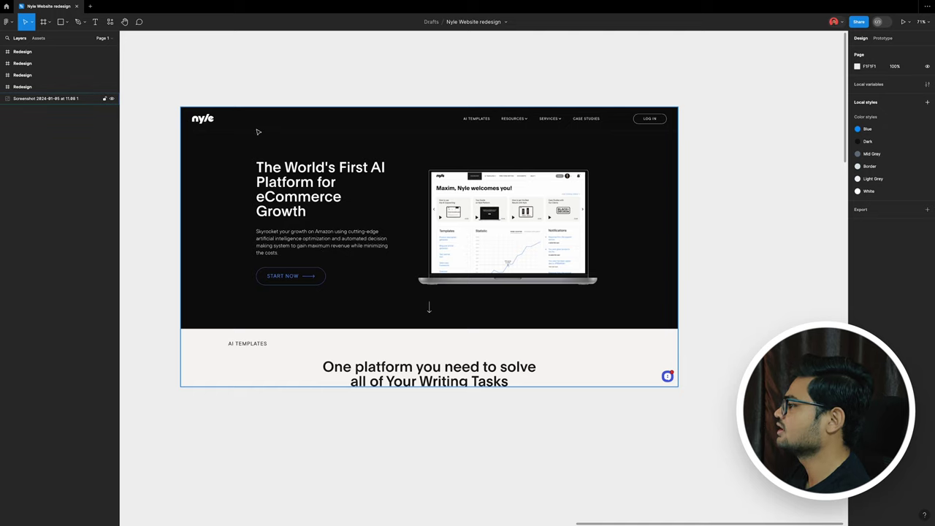
# Draw a new frame enclosing the original screenshot and widen it toward the right.
pyautogui.click(379, 104)
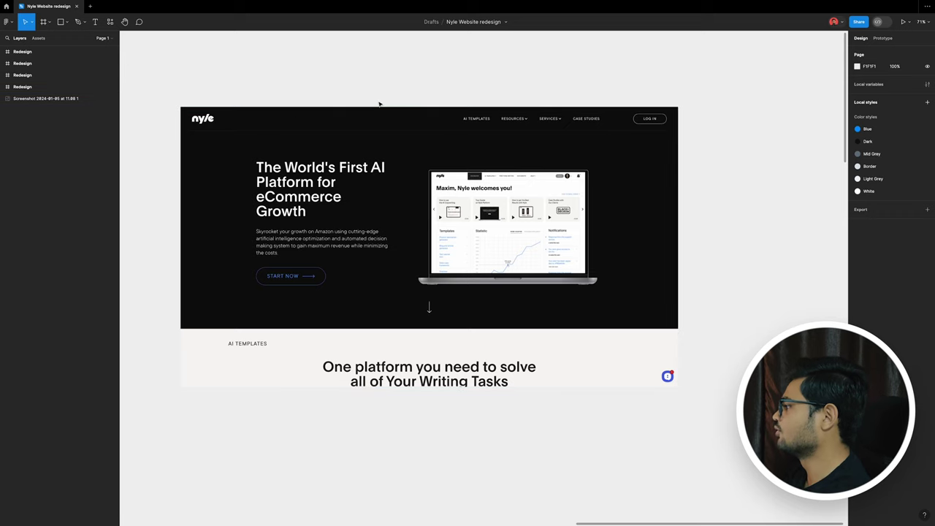
pyautogui.moveTo(442, 93); pyautogui.dragTo(608, 134)
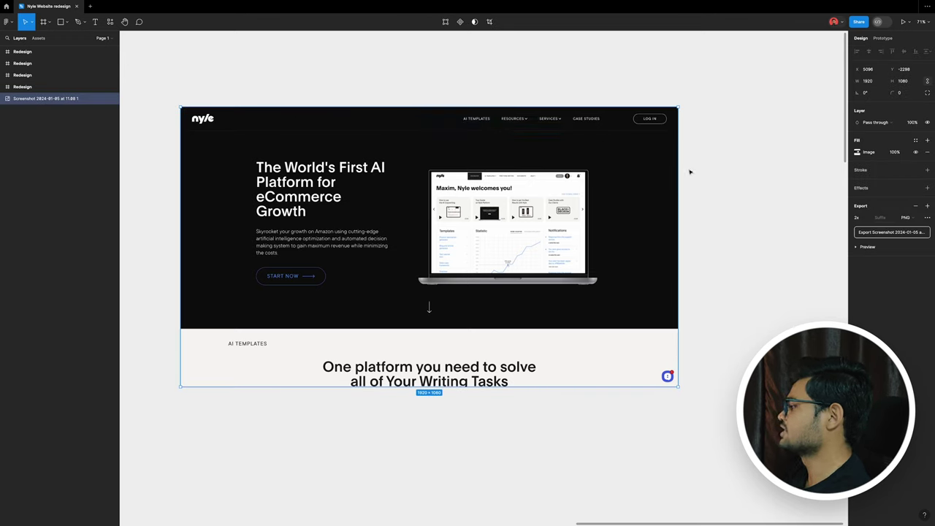
pyautogui.click(708, 183)
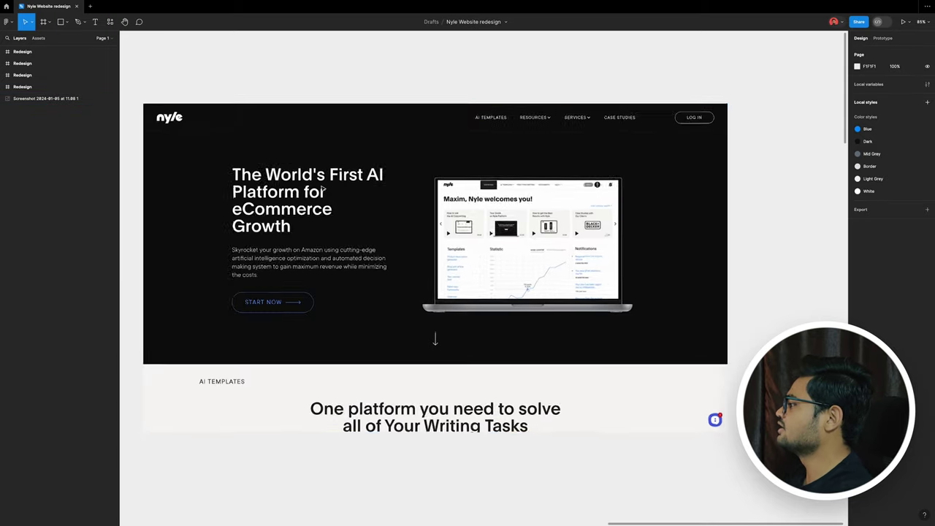
pyautogui.press('f')
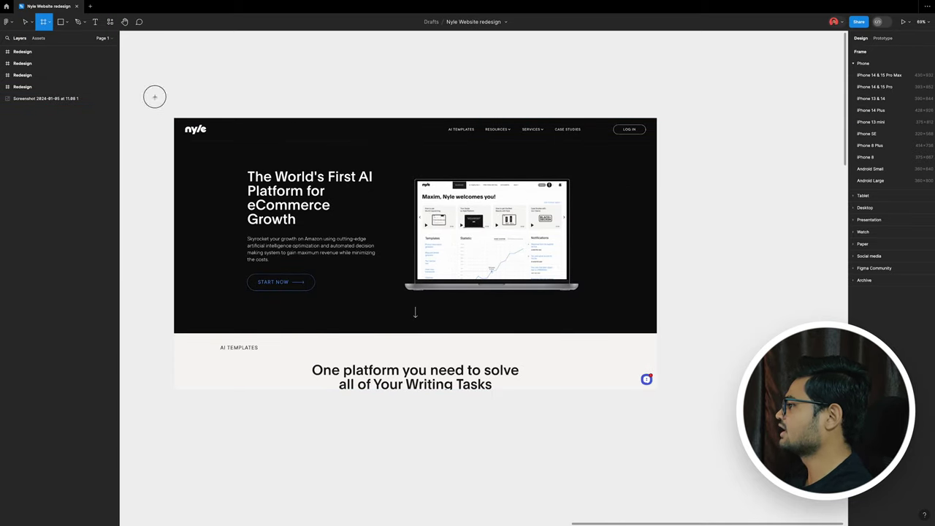
pyautogui.moveTo(151, 93)
pyautogui.mouseDown()
pyautogui.moveTo(647, 476)
pyautogui.moveTo(706, 436)
pyautogui.moveTo(728, 459)
pyautogui.mouseUp()
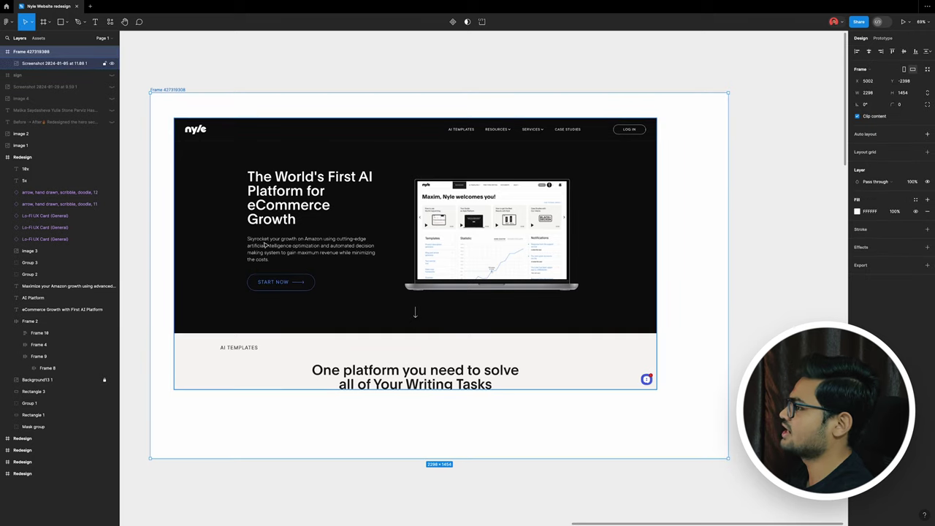
pyautogui.click(4, 158)
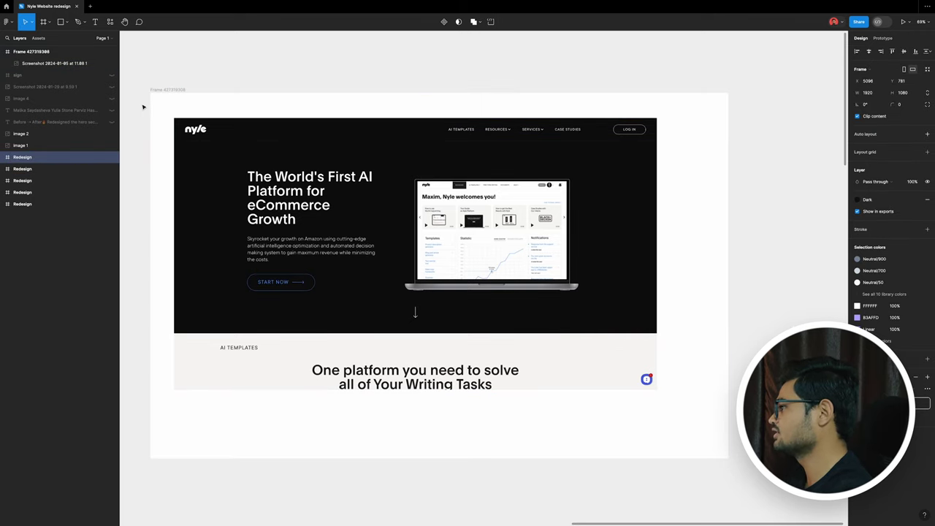
pyautogui.click(233, 183)
pyautogui.click(154, 90)
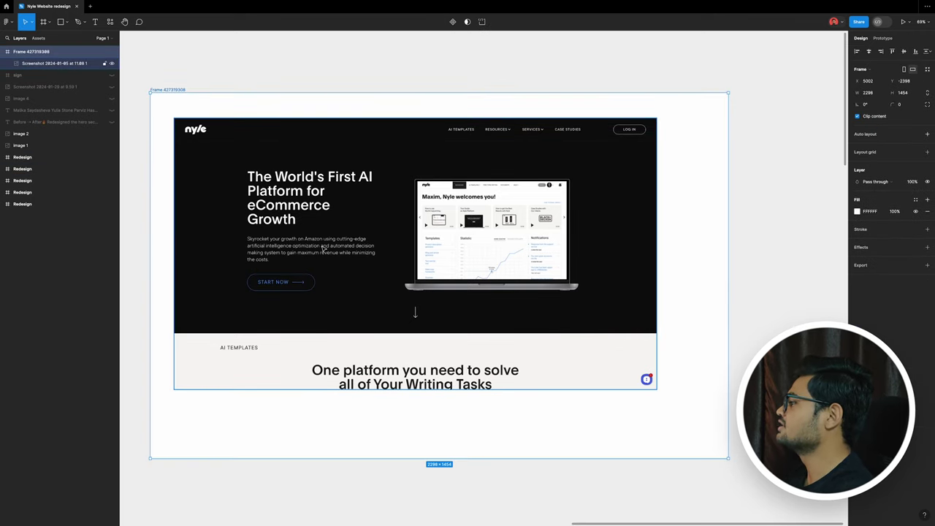
pyautogui.scroll(-3, 323, 246)
pyautogui.scroll(1, 627, 315)
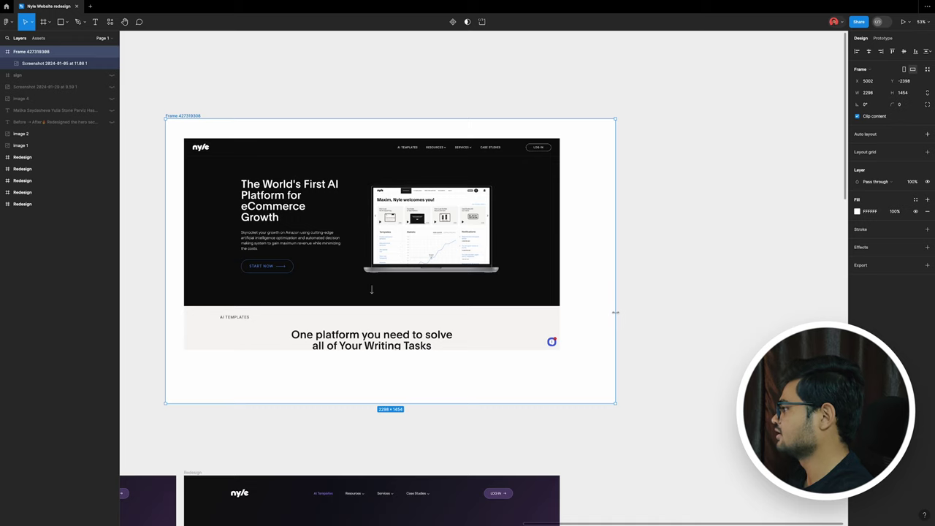
pyautogui.moveTo(615, 312); pyautogui.dragTo(791, 308)
# Draw a test rectangle over the Start Now button, then delete it.
pyautogui.click(438, 263)
pyautogui.scroll(1, 437, 273)
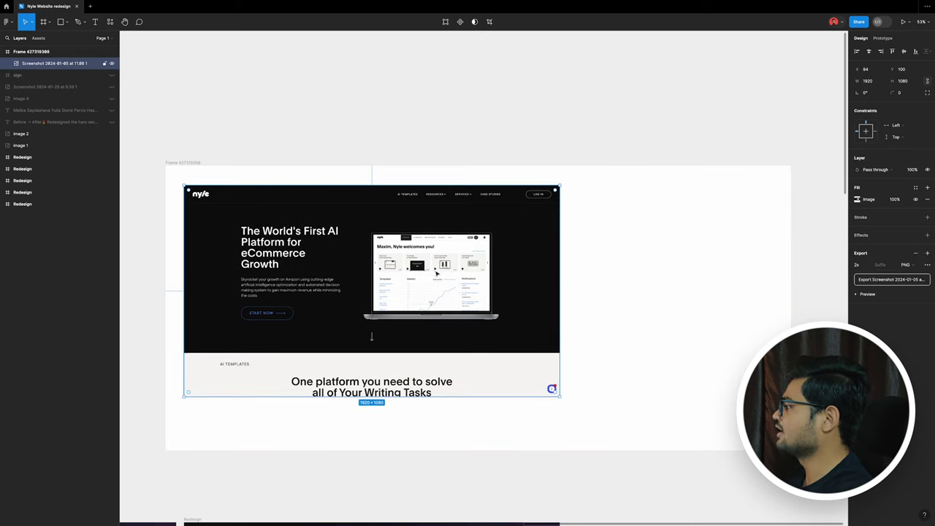
pyautogui.scroll(1, 437, 272)
pyautogui.click(639, 121)
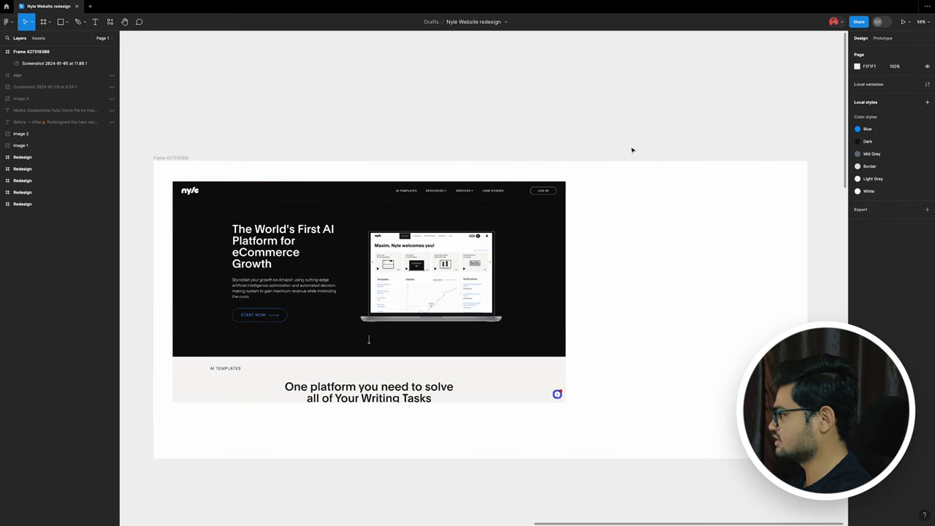
pyautogui.press('r')
pyautogui.moveTo(228, 307); pyautogui.dragTo(278, 322)
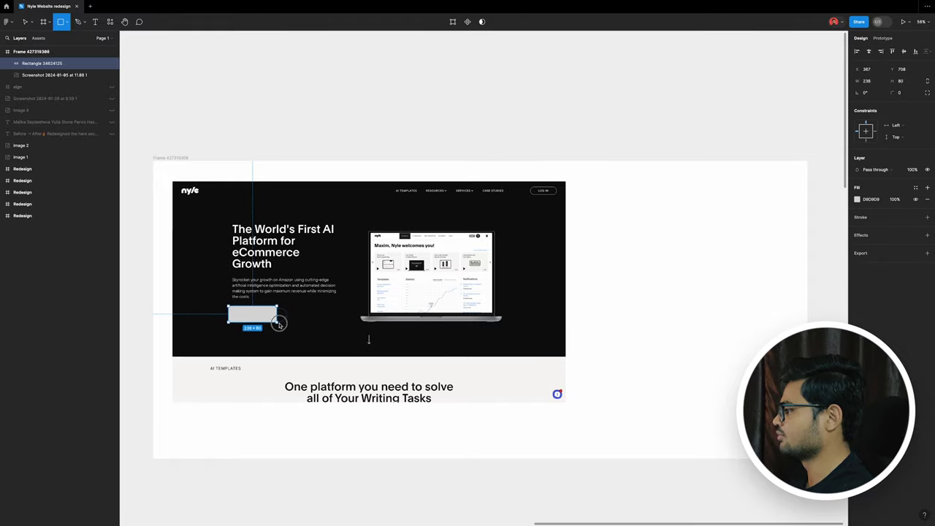
pyautogui.press('Delete')
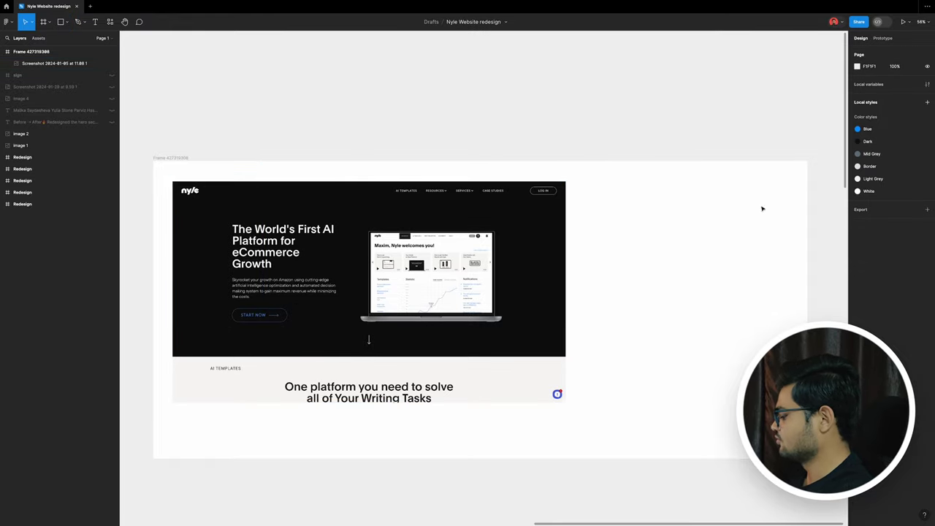
pyautogui.press('t')
pyautogui.click(620, 209)
pyautogui.click(328, 294)
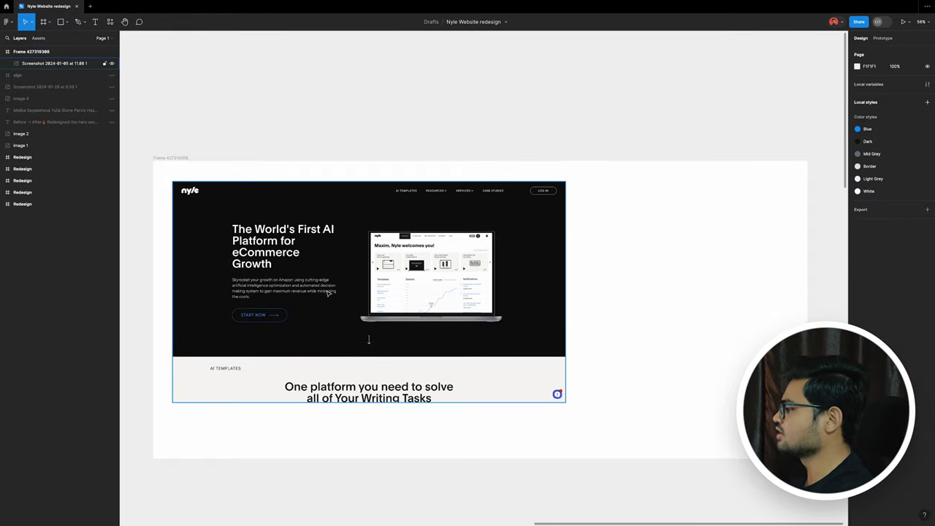
pyautogui.scroll(5, 205, 326)
pyautogui.scroll(-3, 320, 313)
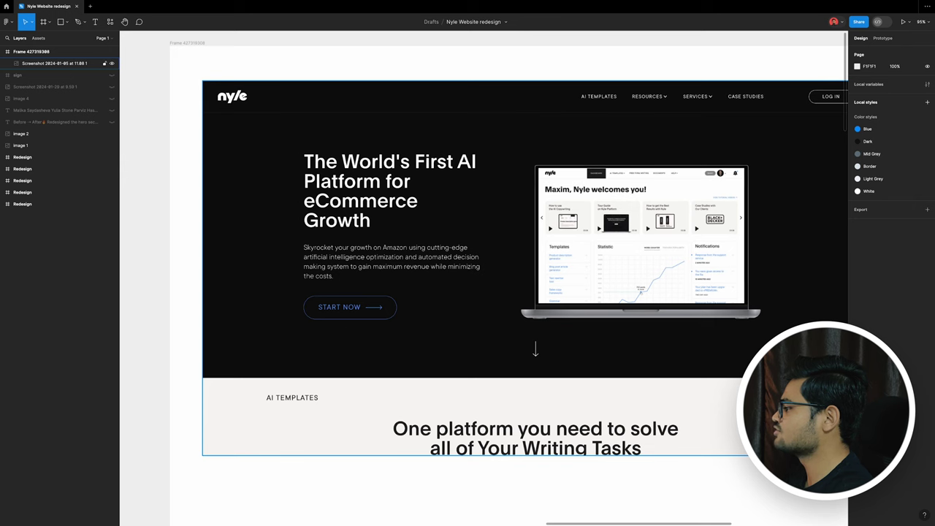
pyautogui.scroll(3, 356, 312)
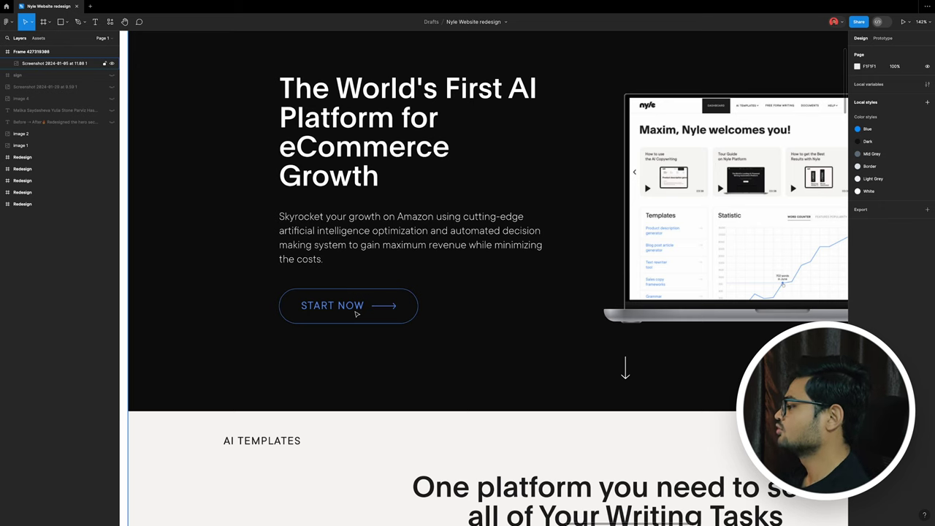
pyautogui.hscroll(3, 356, 313)
pyautogui.scroll(3, 355, 313)
pyautogui.hscroll(2, 356, 313)
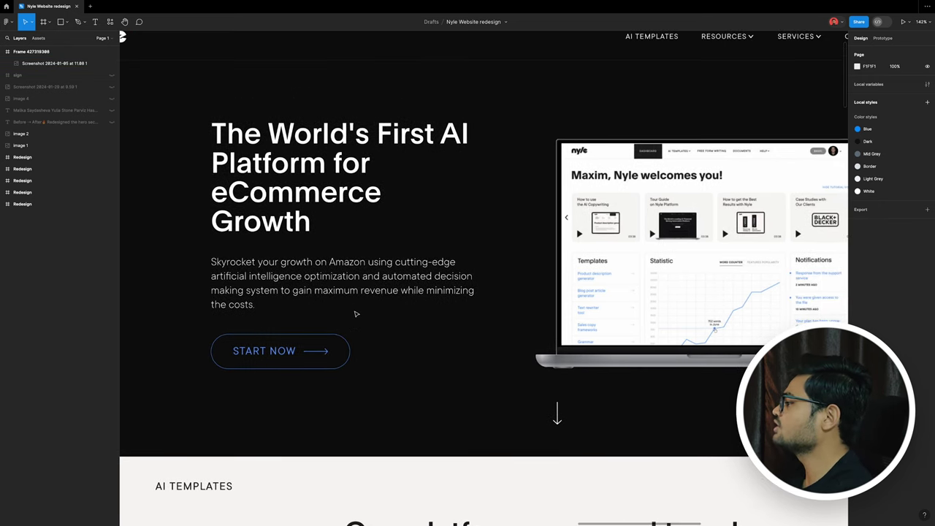
pyautogui.scroll(-5, 322, 309)
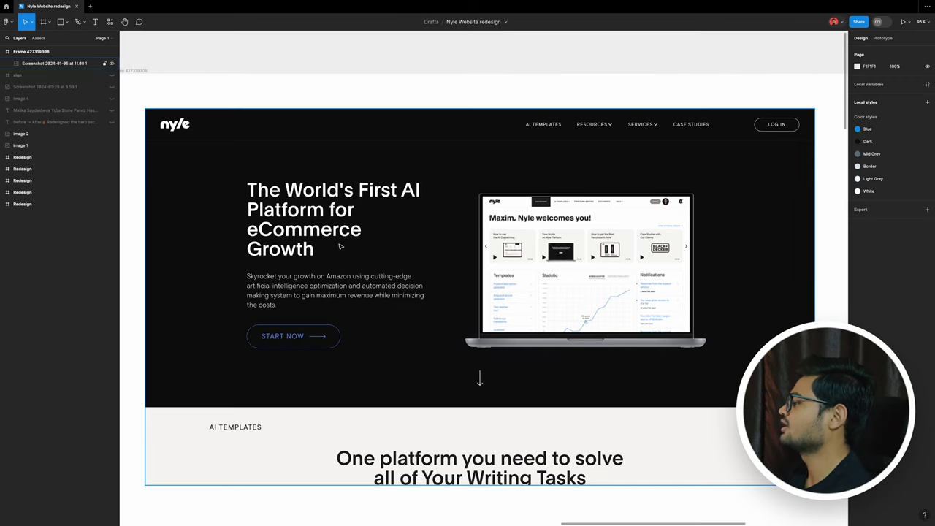
pyautogui.hscroll(2, 336, 248)
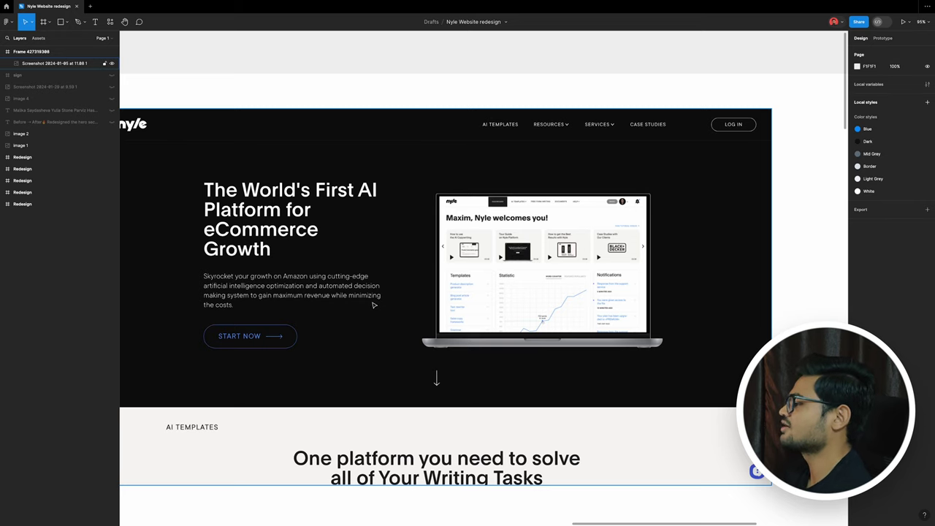
pyautogui.hscroll(-2, 395, 299)
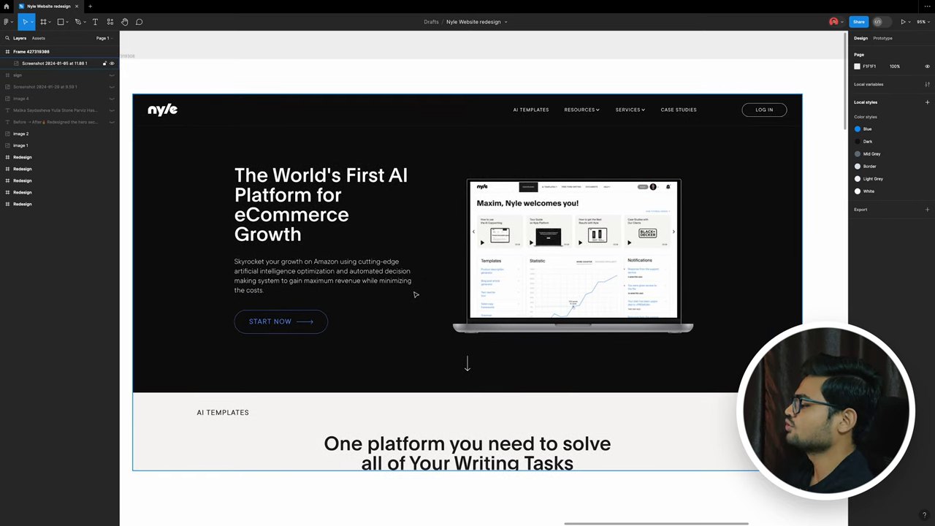
pyautogui.click(274, 204)
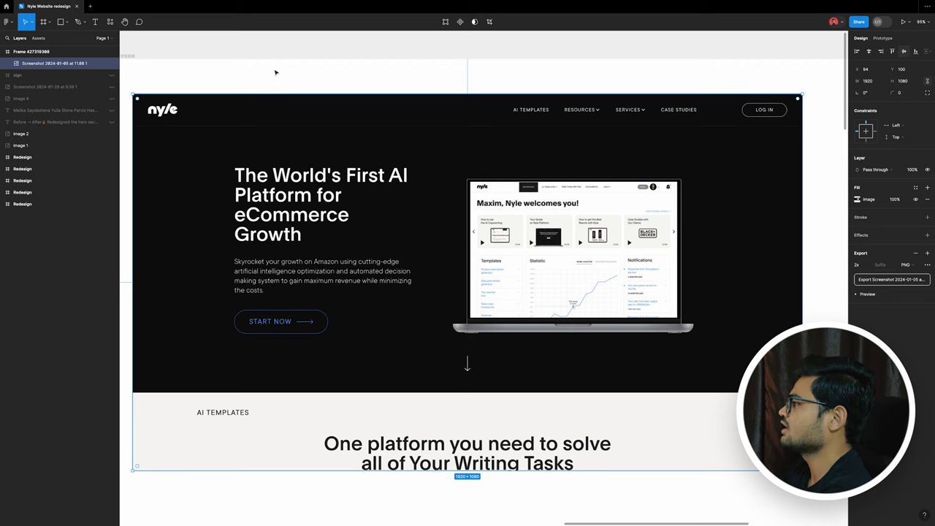
pyautogui.scroll(2, 292, 65)
pyautogui.click(312, 73)
pyautogui.hscroll(-1, 365, 117)
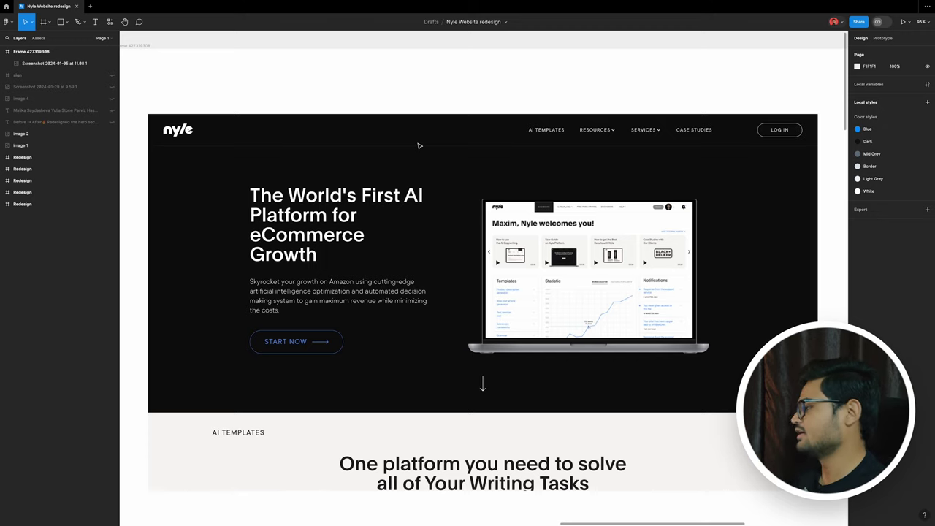
pyautogui.scroll(-1, 402, 212)
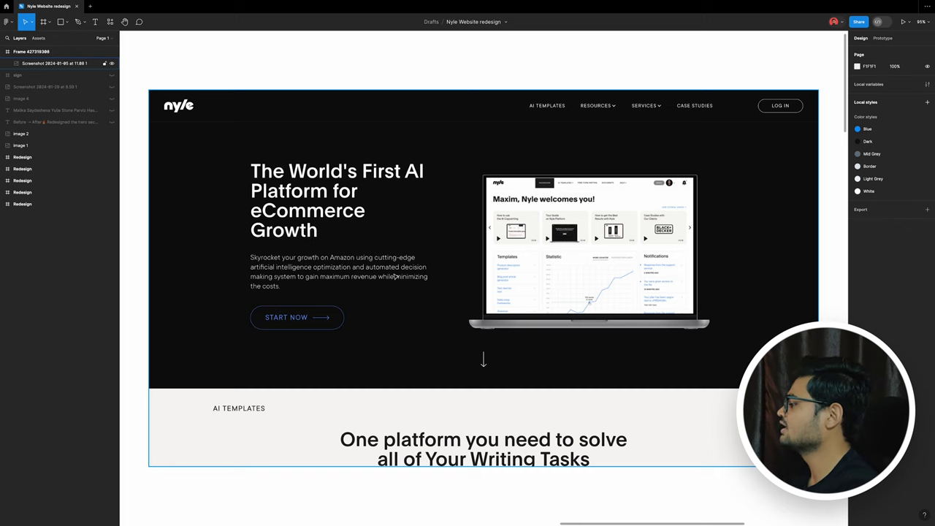
# Select the screenshot's surrounding frame and zoom in on the headline and START NOW button.
pyautogui.scroll(-2, 387, 277)
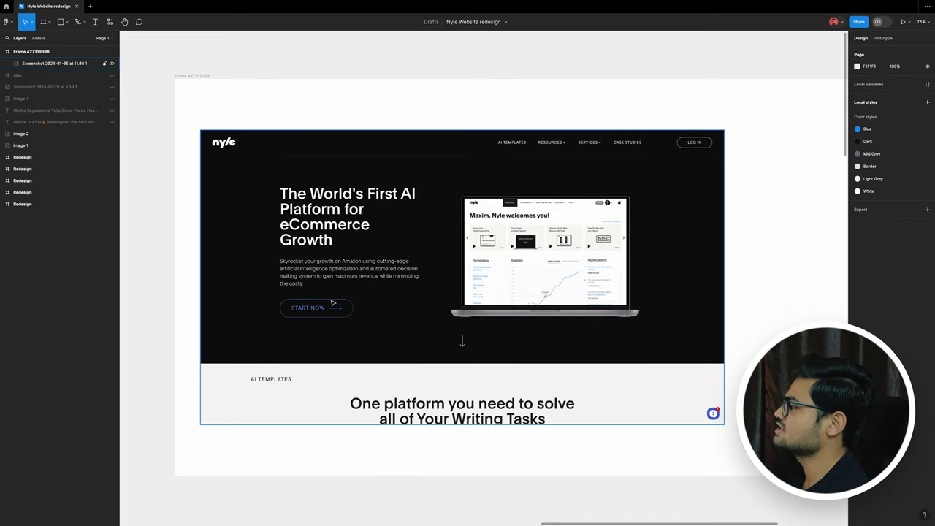
pyautogui.click(205, 86)
pyautogui.hscroll(2, 719, 156)
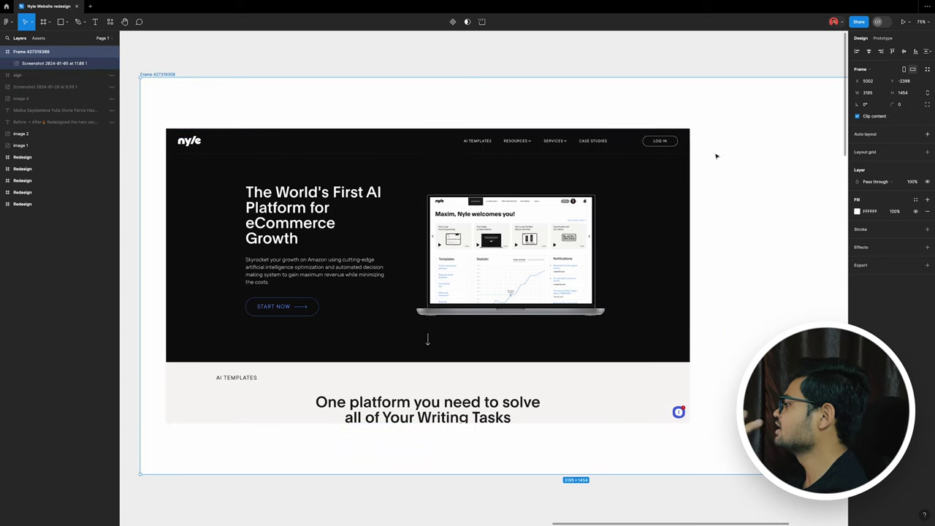
pyautogui.hscroll(1, 526, 224)
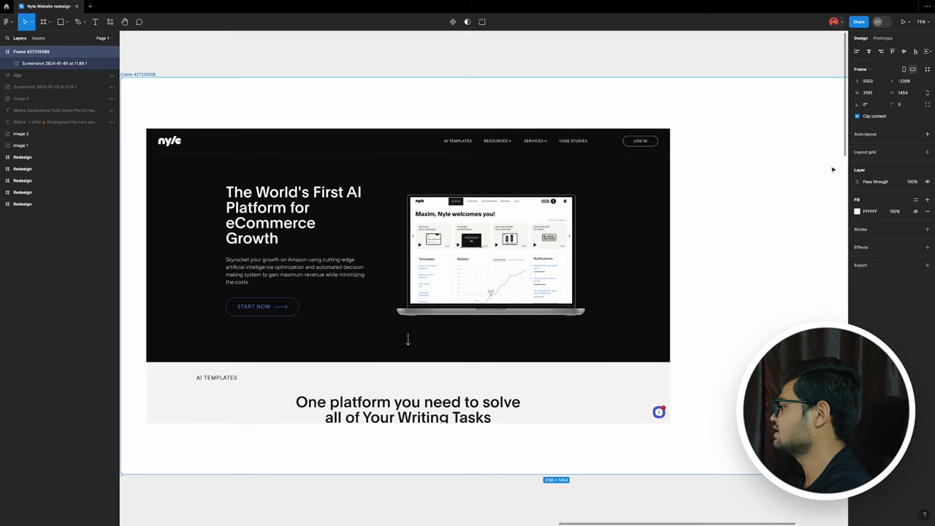
pyautogui.hscroll(1, 601, 217)
pyautogui.scroll(-1, 332, 193)
pyautogui.scroll(5, 226, 336)
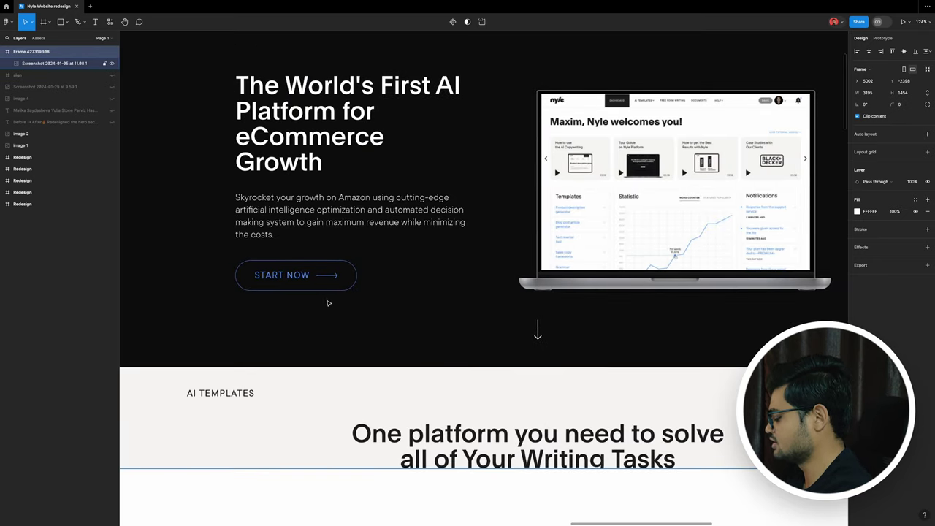
# Draw a rectangle with a red FF0B0B stroke of weight 7 and no fill.
pyautogui.press('r')
pyautogui.moveTo(229, 252); pyautogui.dragTo(379, 305)
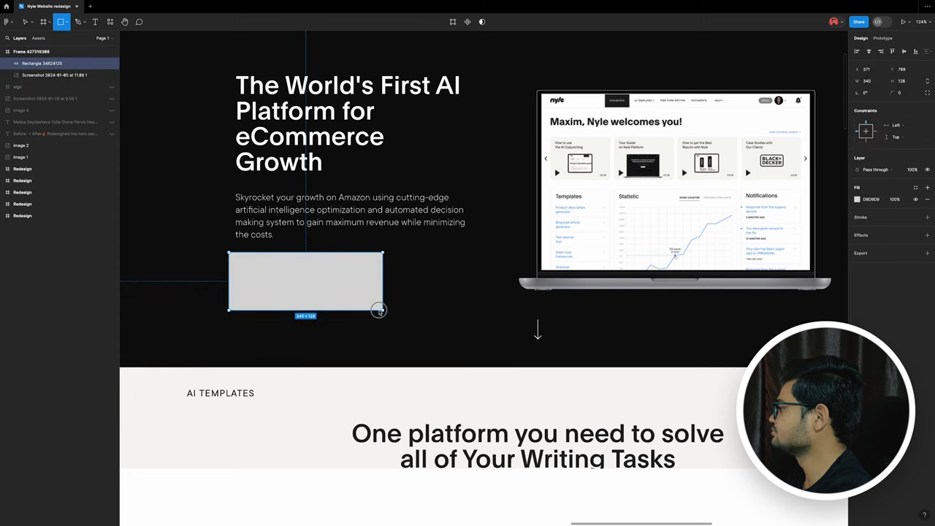
pyautogui.press('i')
pyautogui.click(468, 278)
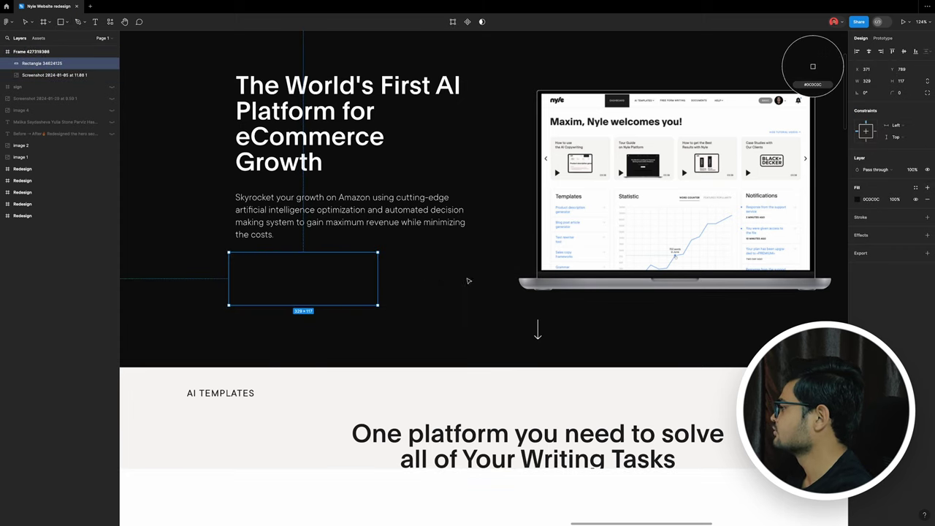
pyautogui.click(928, 216)
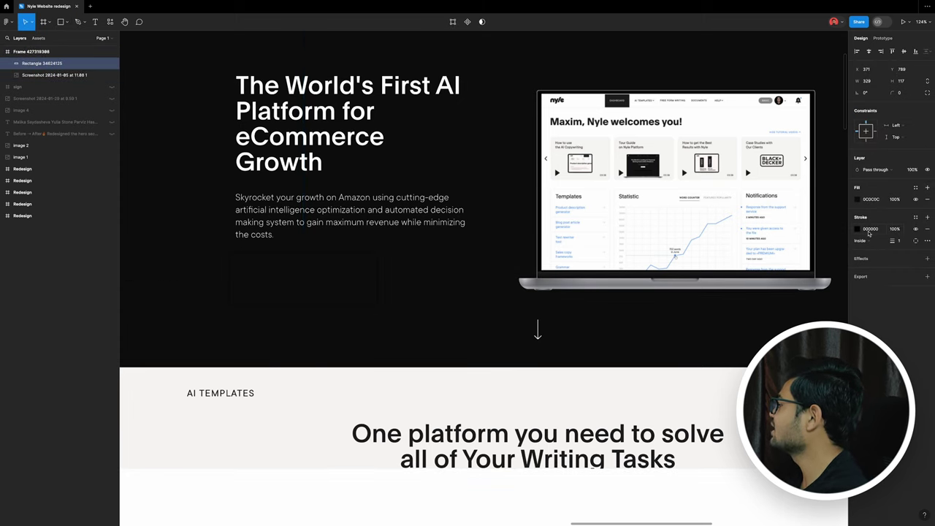
pyautogui.click(858, 229)
pyautogui.moveTo(813, 269); pyautogui.dragTo(844, 253)
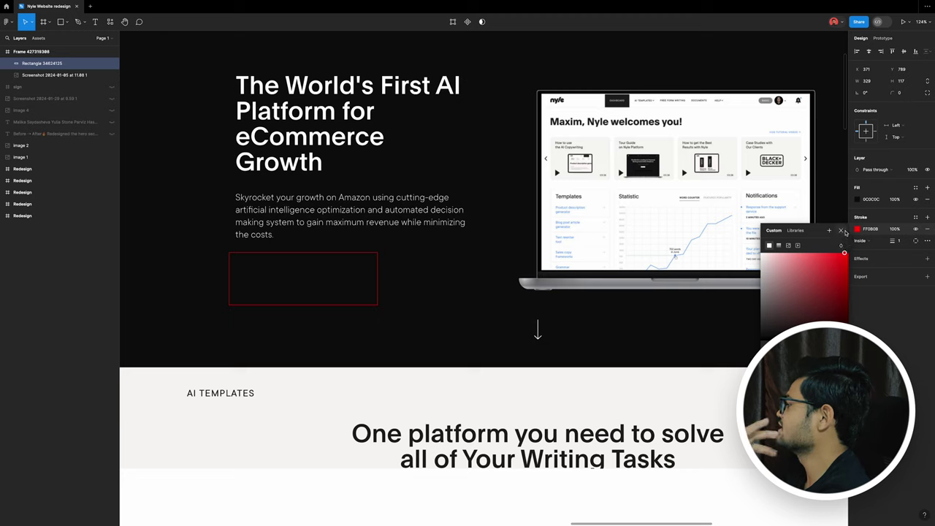
pyautogui.click(898, 241)
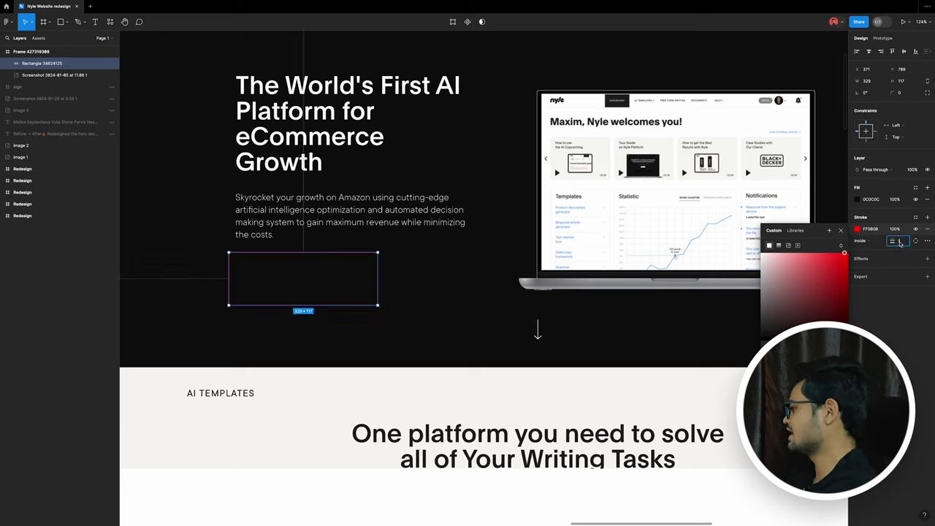
pyautogui.write('5')
pyautogui.press('Return')
pyautogui.press('Down')
pyautogui.press('Down')
pyautogui.press('Down')
pyautogui.press('Down')
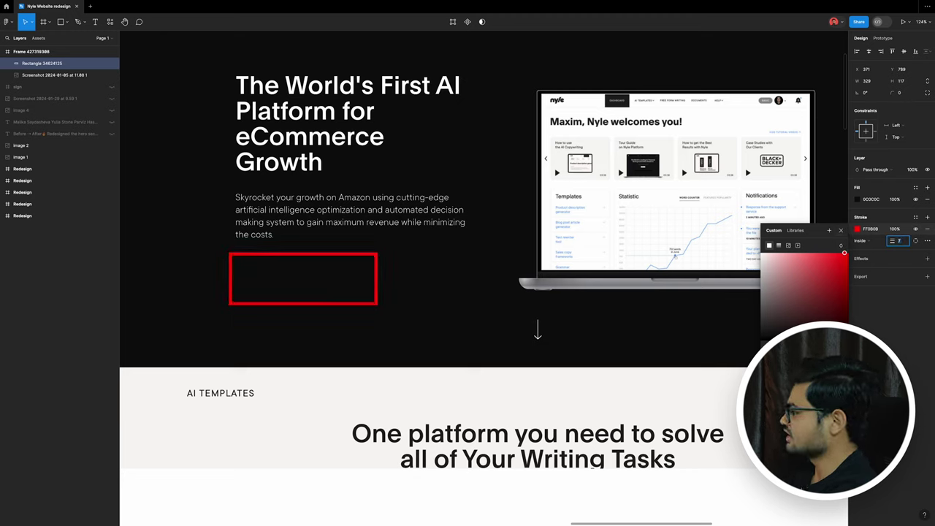
pyautogui.press('Return')
pyautogui.click(916, 199)
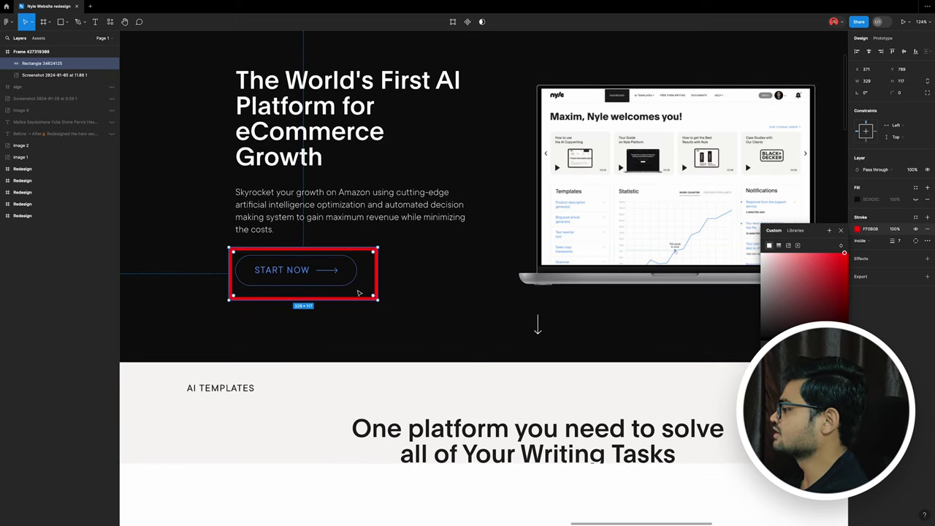
# Position the red outline over the START NOW button, nudging the screenshot to align.
pyautogui.moveTo(361, 297); pyautogui.dragTo(353, 288)
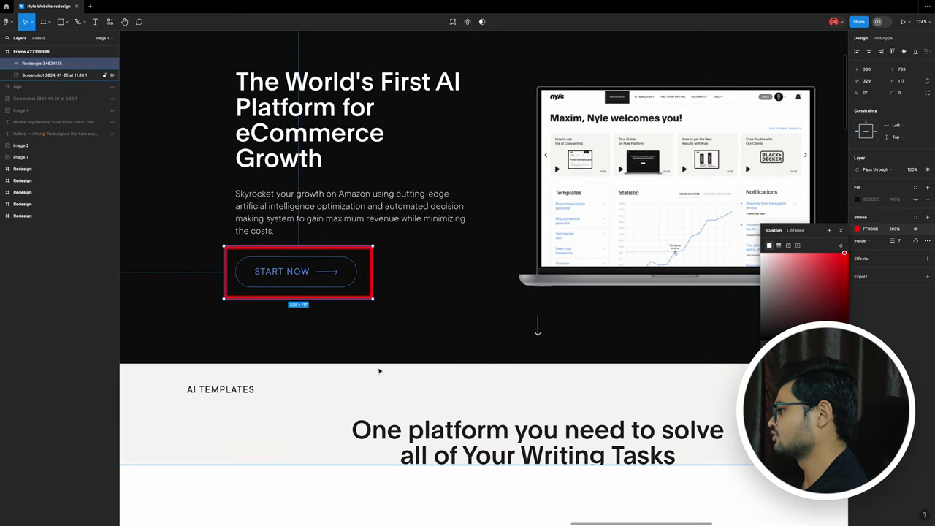
pyautogui.click(457, 330)
pyautogui.press('Left')
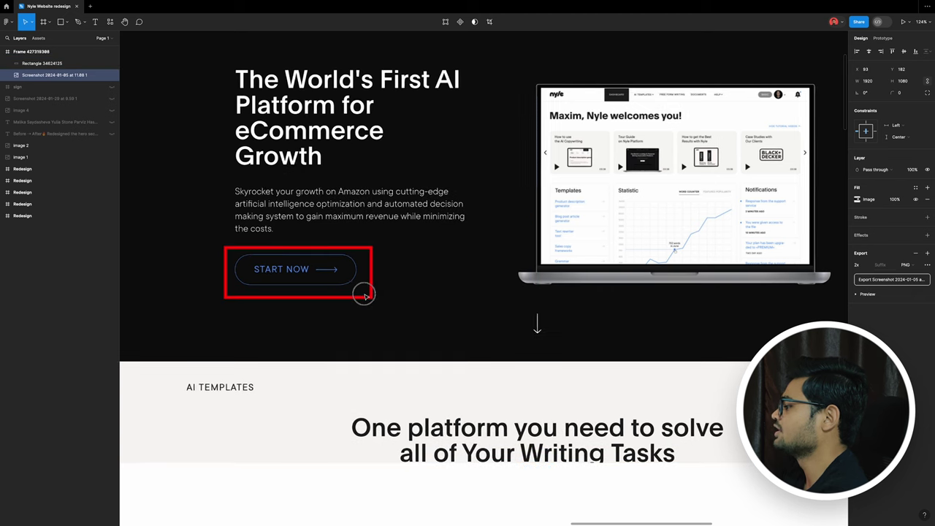
pyautogui.press('Left')
pyautogui.press('Left')
pyautogui.press('Right')
pyautogui.press('Right')
pyautogui.press('Right')
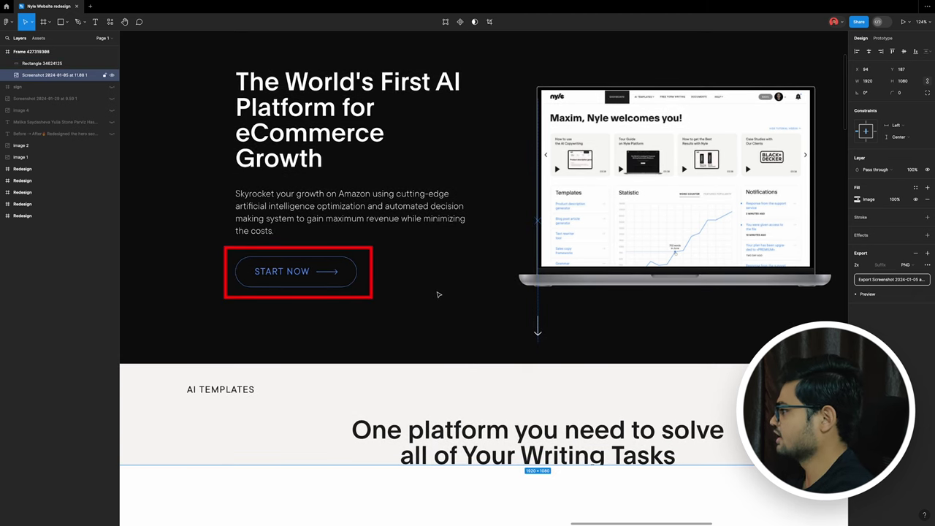
pyautogui.click(341, 295)
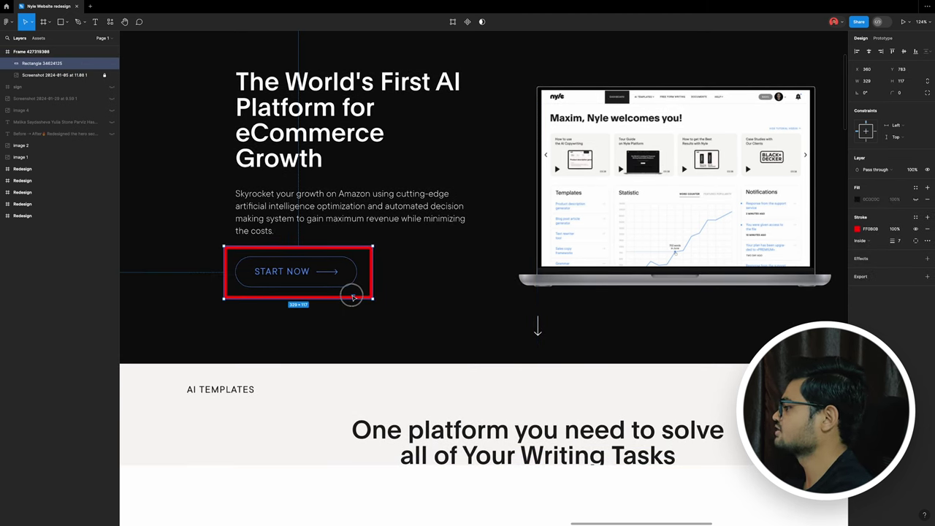
pyautogui.scroll(2, 377, 297)
# Copy the red outline over the hero paragraph, stretch it to fit, and add another around the headline.
pyautogui.moveTo(342, 349); pyautogui.dragTo(338, 297)
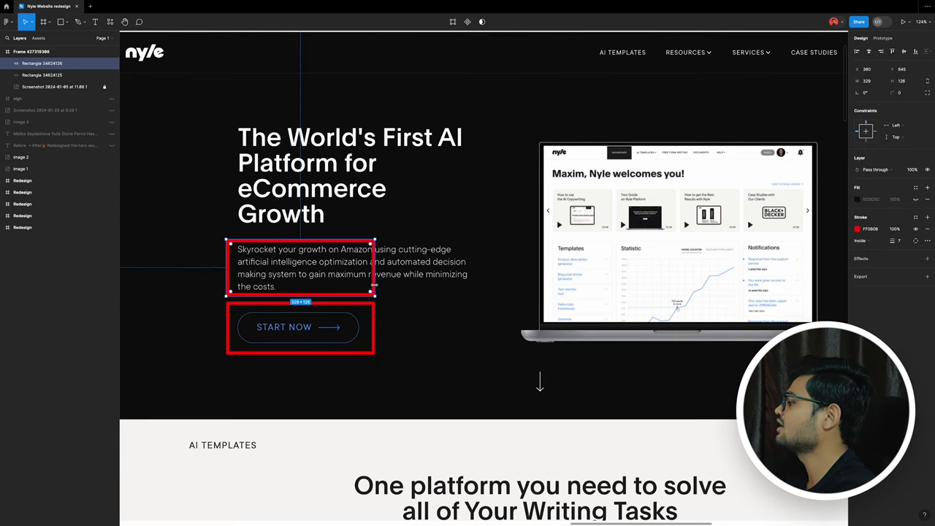
pyautogui.moveTo(376, 280); pyautogui.dragTo(475, 281)
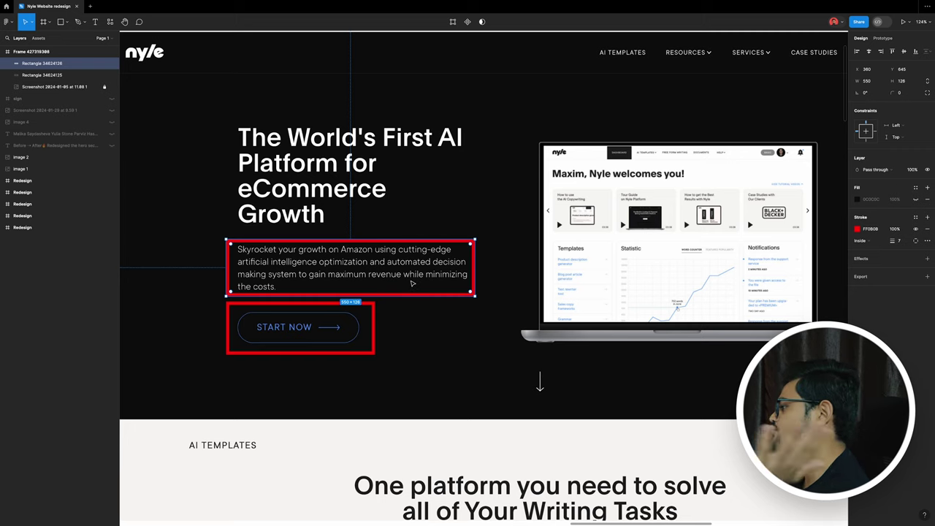
pyautogui.moveTo(398, 288)
pyautogui.mouseDown()
pyautogui.moveTo(399, 168)
pyautogui.moveTo(387, 231)
pyautogui.mouseUp()
pyautogui.scroll(-3, 290, 234)
pyautogui.scroll(3, 405, 198)
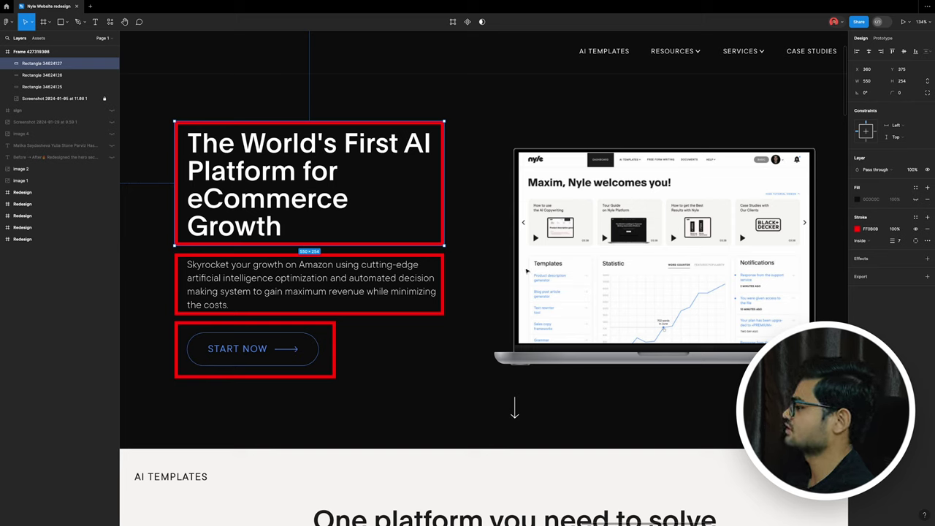
pyautogui.press('Escape')
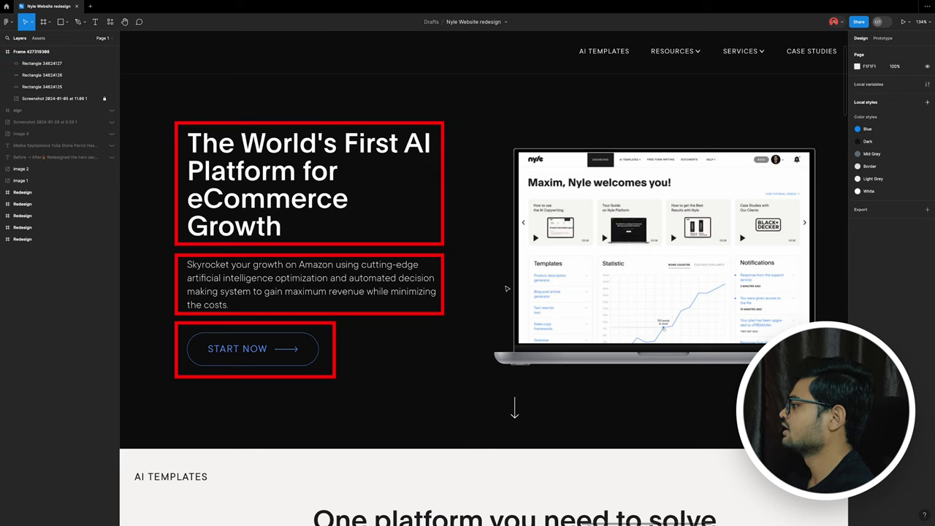
pyautogui.keyDown('ctrl'); pyautogui.scroll(-3, 527, 283); pyautogui.keyUp('ctrl')
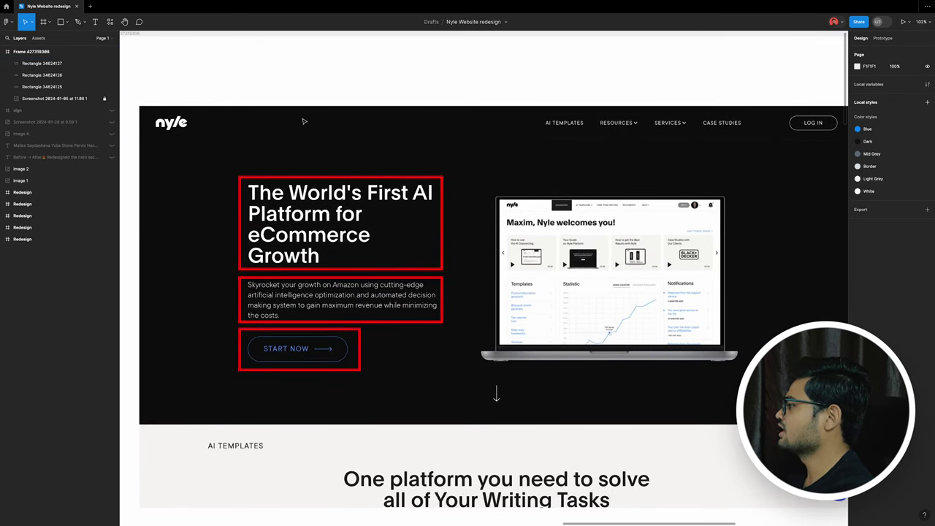
pyautogui.hscroll(-2, 303, 122)
pyautogui.hscroll(-2, 289, 121)
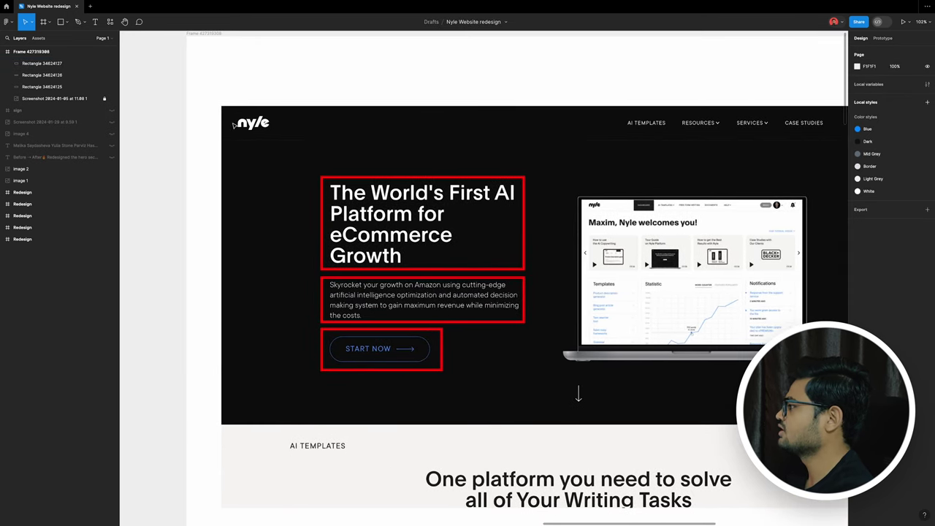
pyautogui.hscroll(2, 241, 124)
pyautogui.keyDown('ctrl'); pyautogui.scroll(-2, 258, 122); pyautogui.keyUp('ctrl')
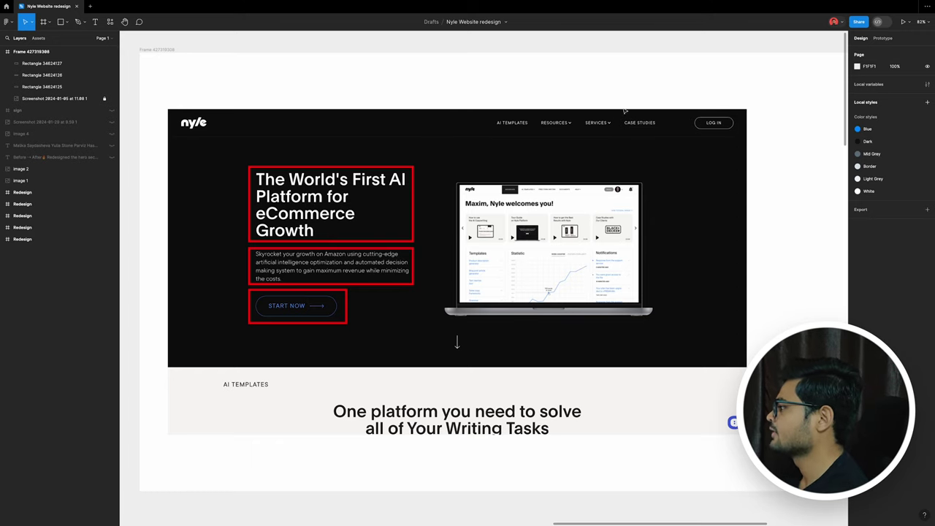
pyautogui.hscroll(2, 605, 110)
pyautogui.hscroll(5, 507, 118)
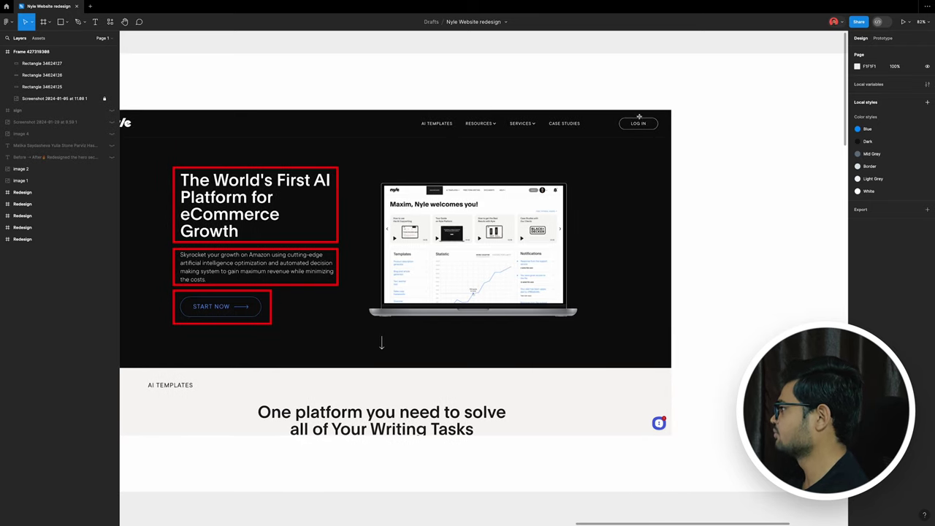
pyautogui.press('r')
# Box the LOG IN button with a resized red outline copy, and copy another onto the laptop.
pyautogui.moveTo(618, 108); pyautogui.dragTo(656, 136)
pyautogui.hotkey('ctrl', 'z')
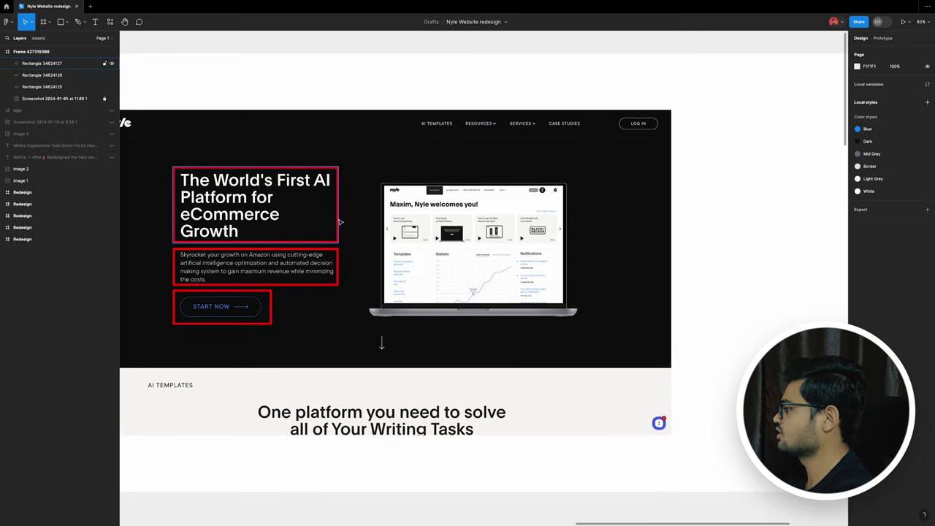
pyautogui.moveTo(338, 212)
pyautogui.mouseDown()
pyautogui.moveTo(348, 159)
pyautogui.moveTo(577, 130)
pyautogui.mouseUp()
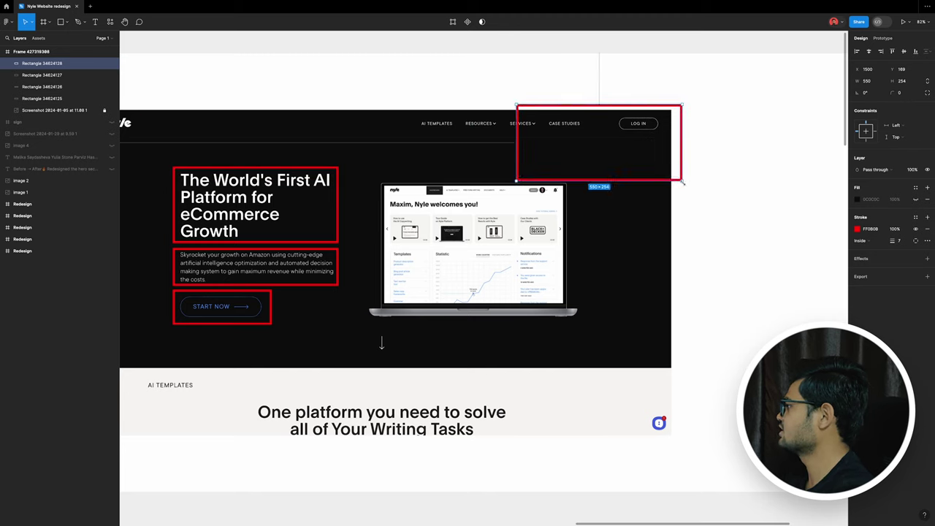
pyautogui.moveTo(684, 183); pyautogui.dragTo(657, 153)
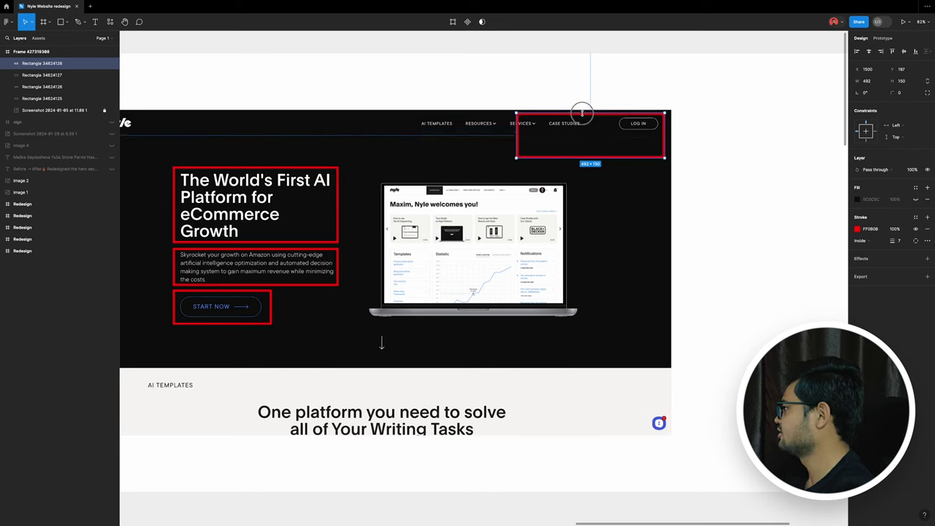
pyautogui.moveTo(581, 104); pyautogui.dragTo(585, 113)
pyautogui.moveTo(621, 158); pyautogui.dragTo(614, 136)
pyautogui.moveTo(520, 130); pyautogui.dragTo(615, 134)
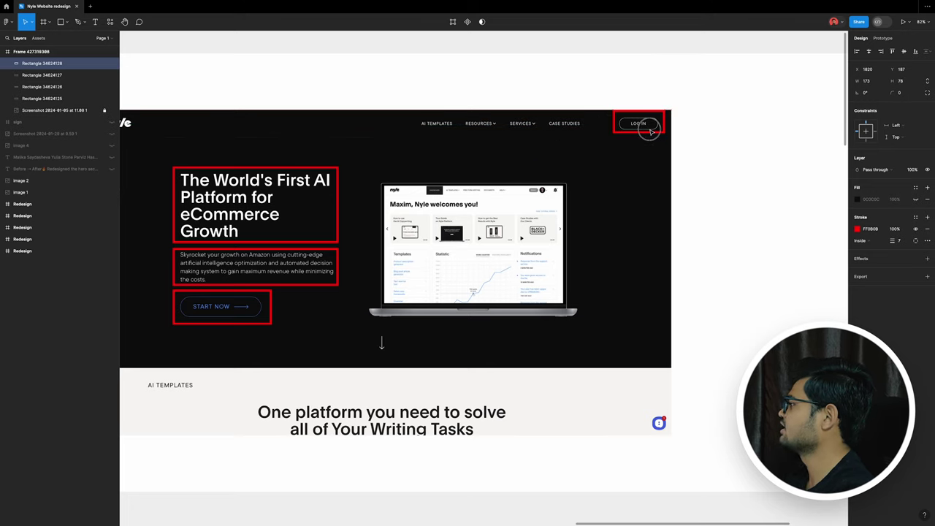
pyautogui.click(799, 212)
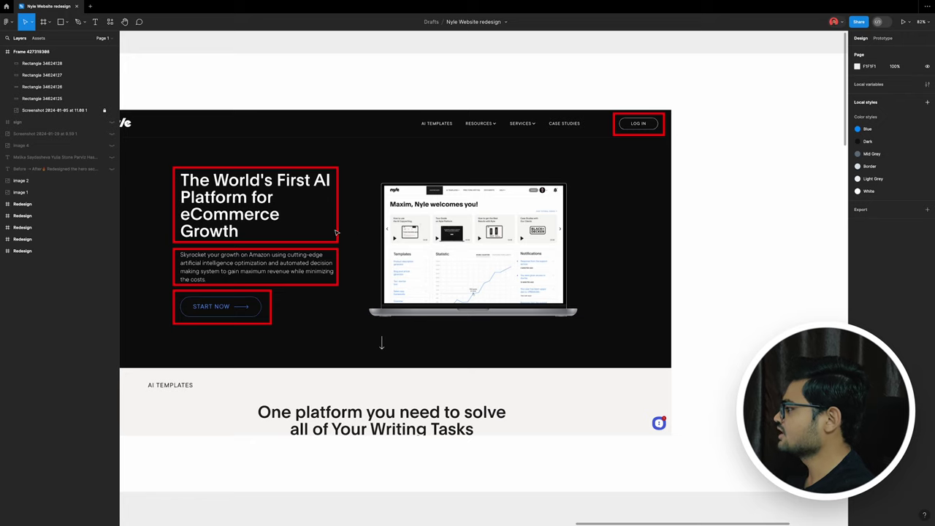
pyautogui.moveTo(336, 232)
pyautogui.mouseDown()
pyautogui.moveTo(537, 242)
pyautogui.moveTo(572, 327)
pyautogui.mouseUp()
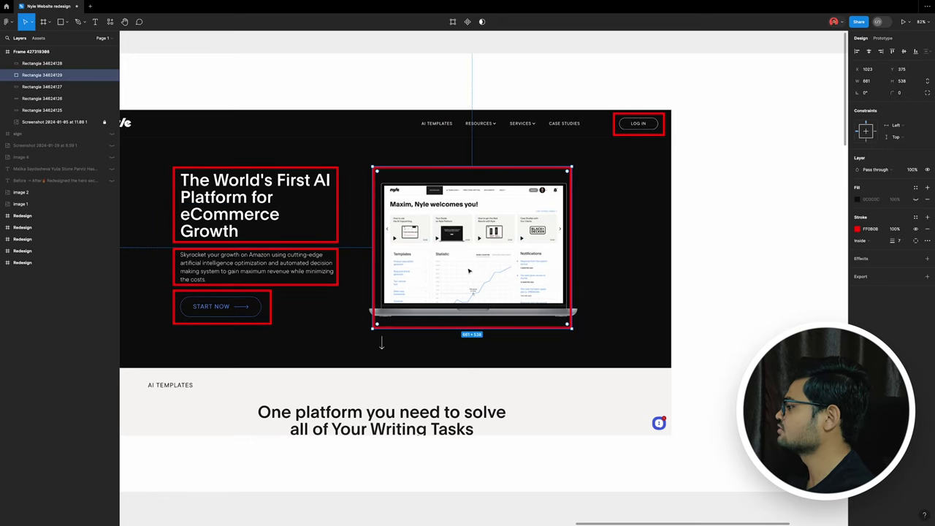
# Widen the laptop's red outline to 724×538 so it fits the whole laptop mockup.
pyautogui.scroll(5, 456, 249)
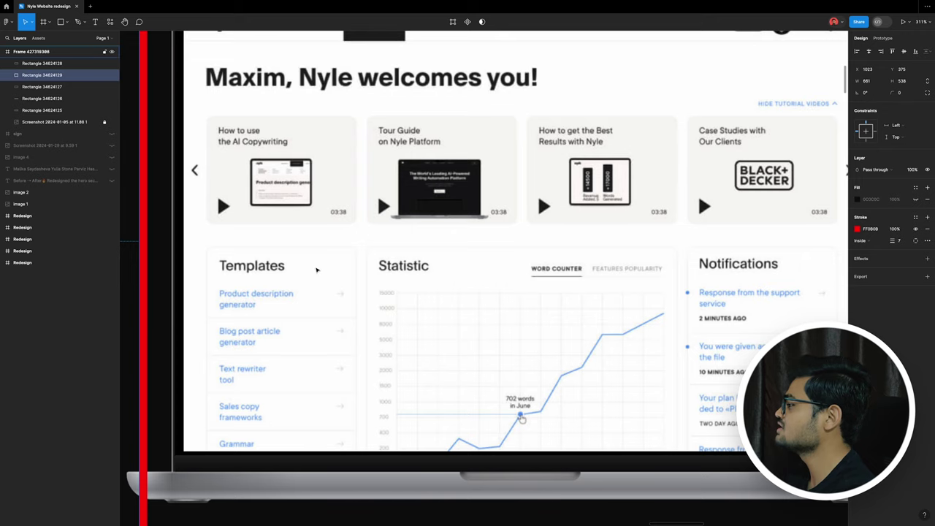
pyautogui.scroll(-3, 316, 270)
pyautogui.scroll(-3, 403, 247)
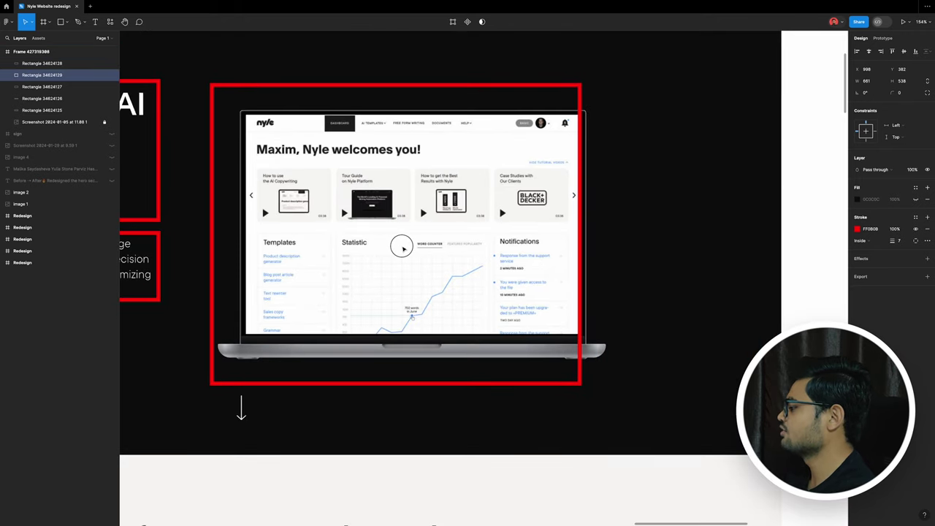
pyautogui.moveTo(581, 278); pyautogui.dragTo(615, 277)
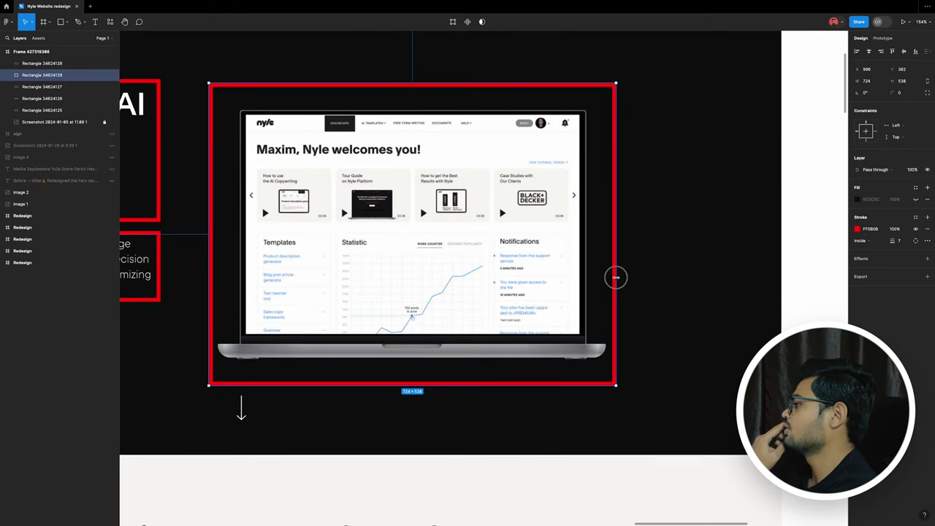
pyautogui.scroll(-5, 522, 279)
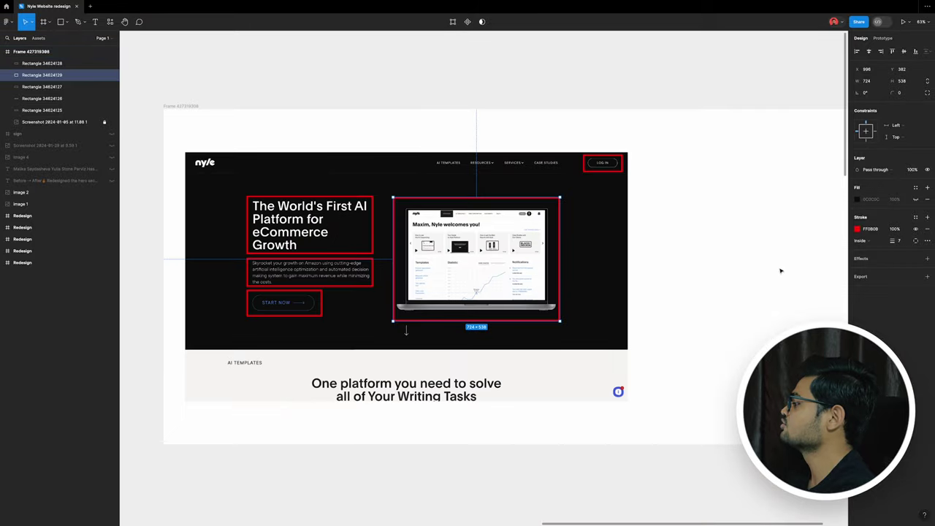
pyautogui.click(780, 337)
pyautogui.scroll(3, 407, 279)
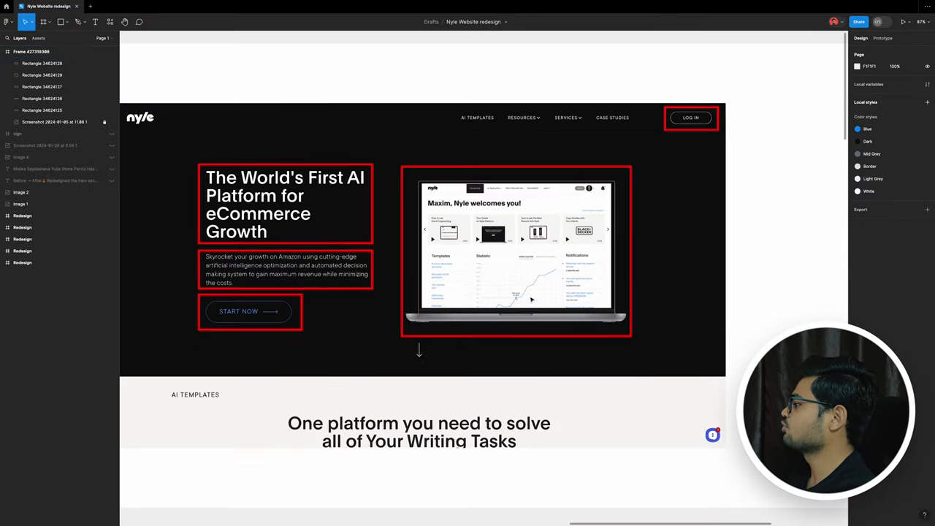
pyautogui.scroll(-1, 588, 267)
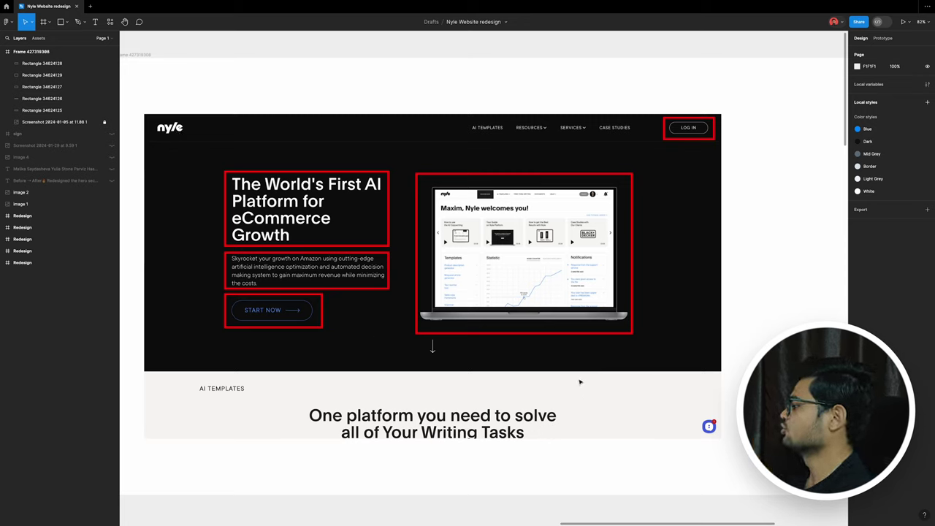
pyautogui.click(572, 333)
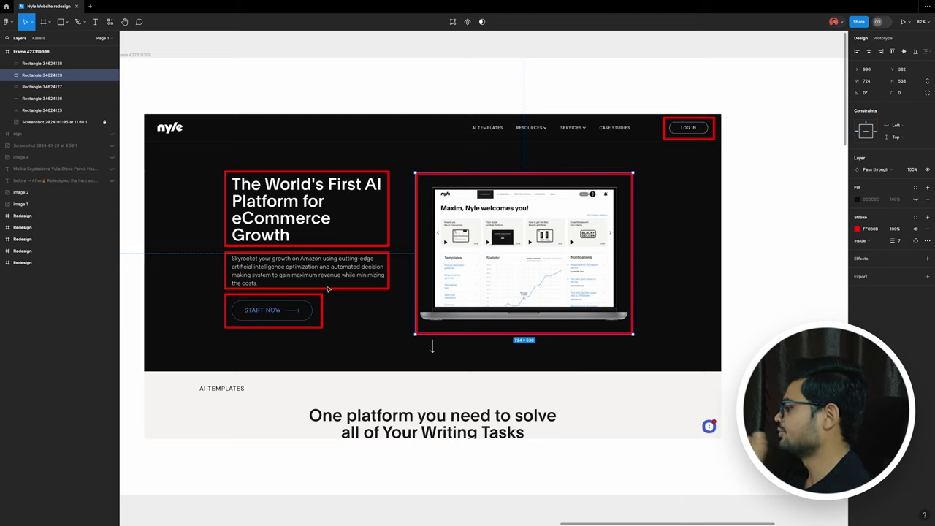
# Alt-drag a copy of the purple Redesign frame beside the annotated original screenshot frame.
pyautogui.scroll(-5, 666, 301)
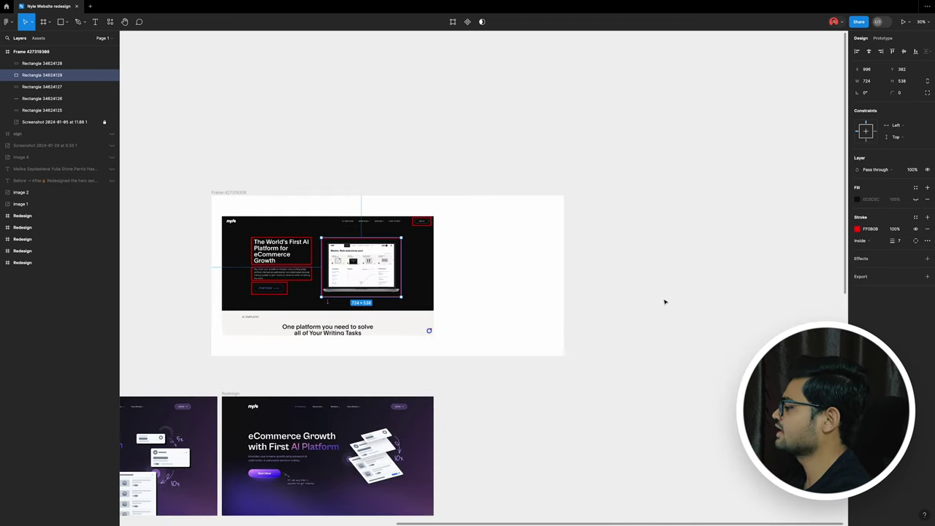
pyautogui.click(641, 330)
pyautogui.hscroll(-3, 641, 330)
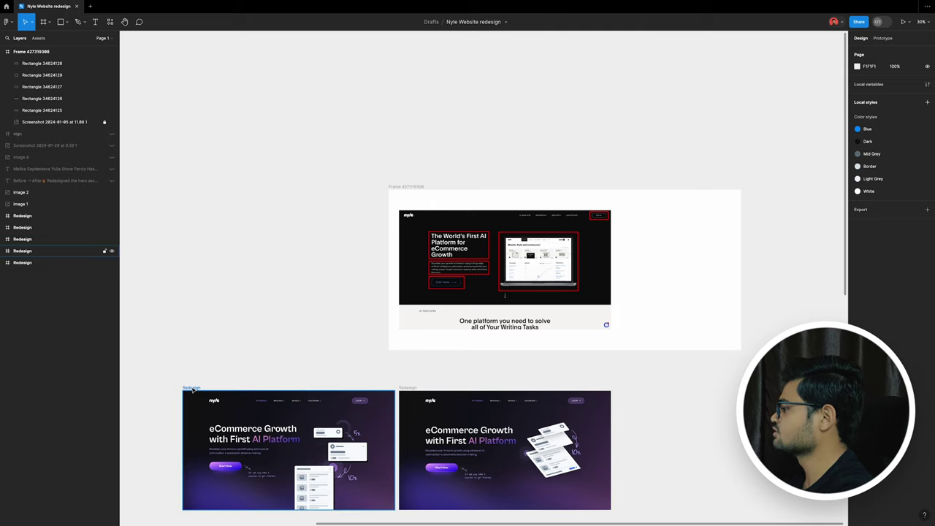
pyautogui.moveTo(672, 255)
pyautogui.mouseDown()
pyautogui.moveTo(734, 219)
pyautogui.moveTo(616, 197)
pyautogui.mouseUp()
pyautogui.hscroll(3, 736, 221)
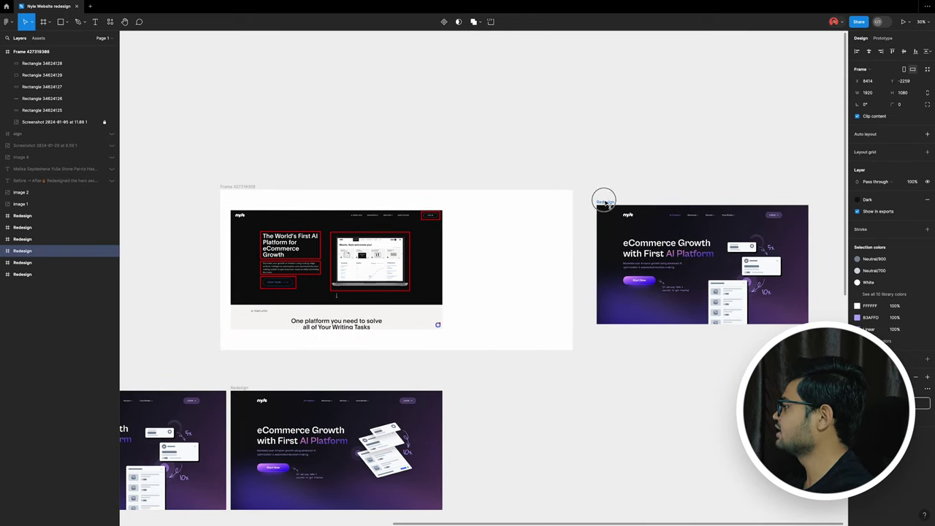
pyautogui.scroll(5, 712, 243)
pyautogui.hscroll(1, 658, 234)
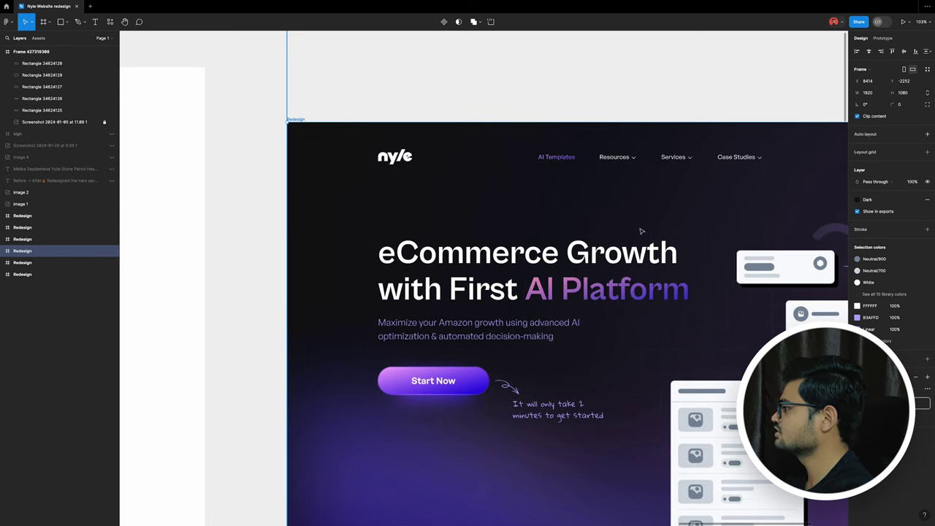
pyautogui.scroll(-2, 271, 87)
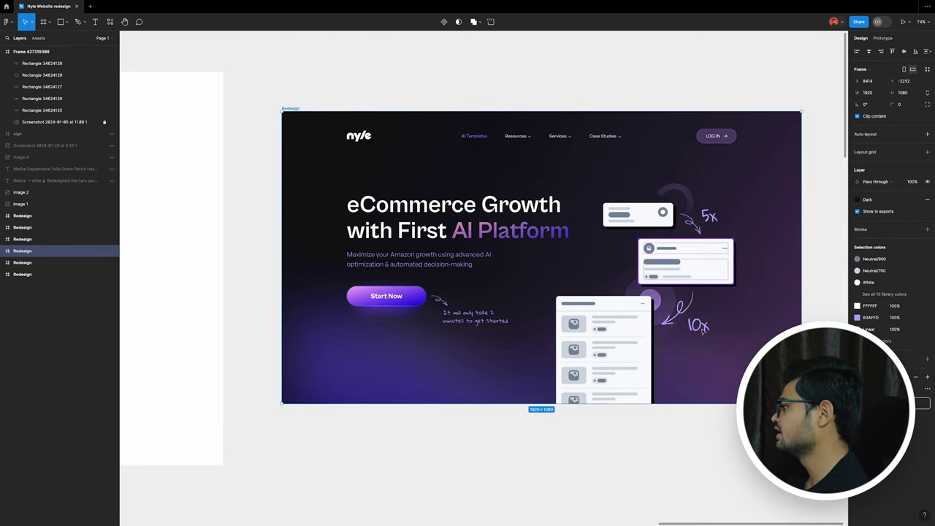
pyautogui.hscroll(-2, 658, 293)
pyautogui.click(497, 101)
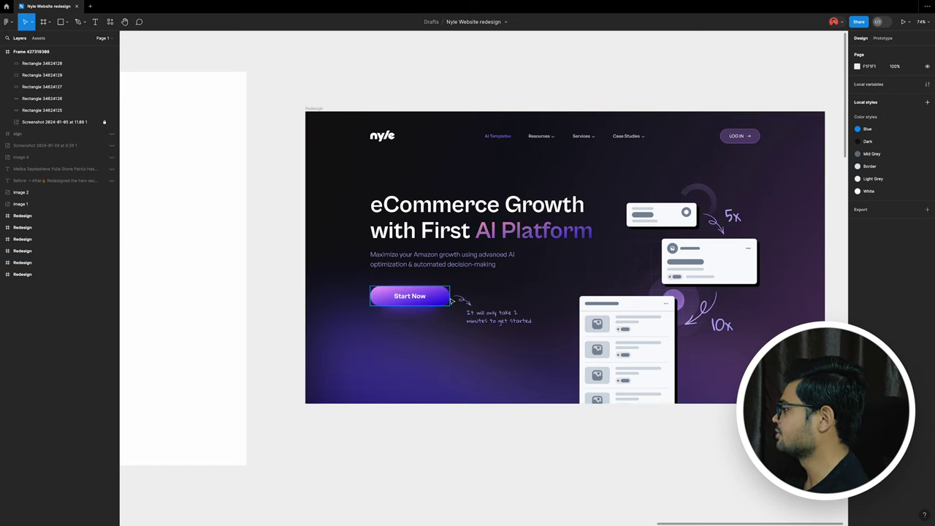
# Inspect the Redesign copy's navigation bar and nav-link layers, then collapse its layer group.
pyautogui.click(390, 142)
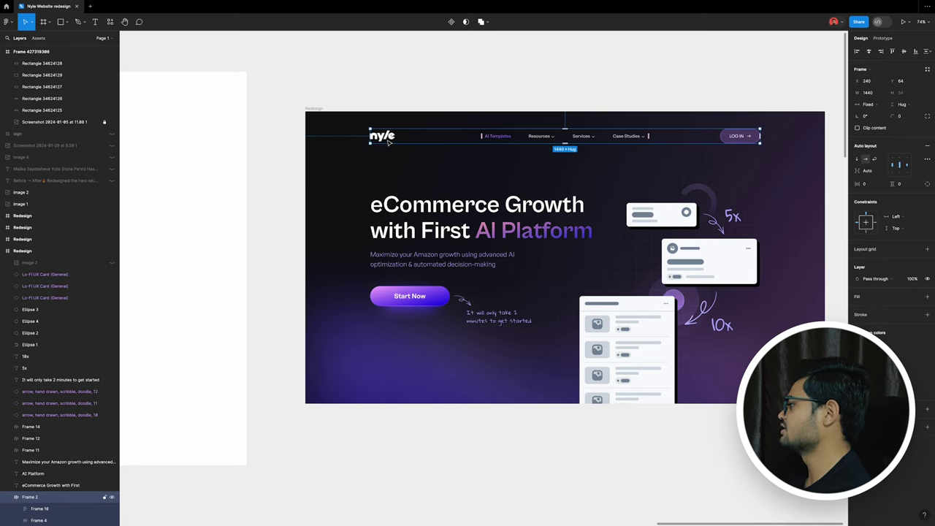
pyautogui.scroll(5, 633, 129)
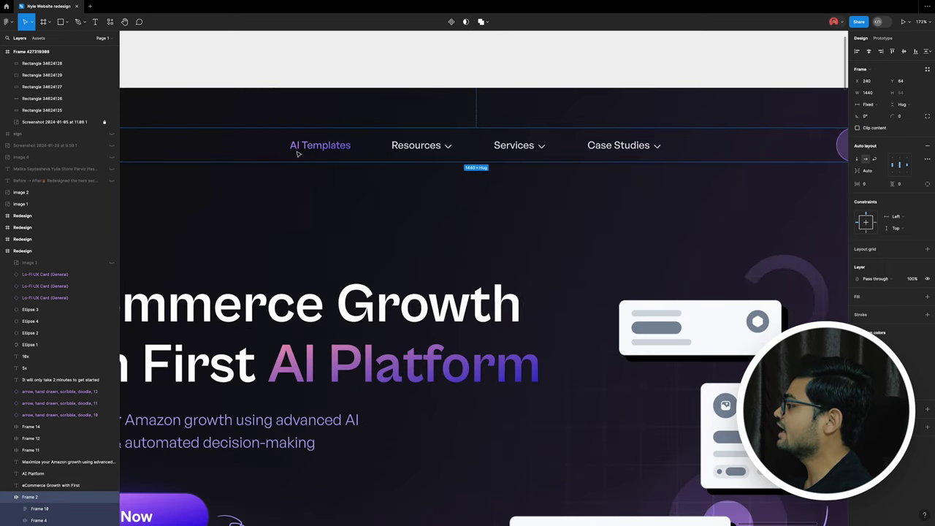
pyautogui.click(293, 145)
pyautogui.click(3, 251)
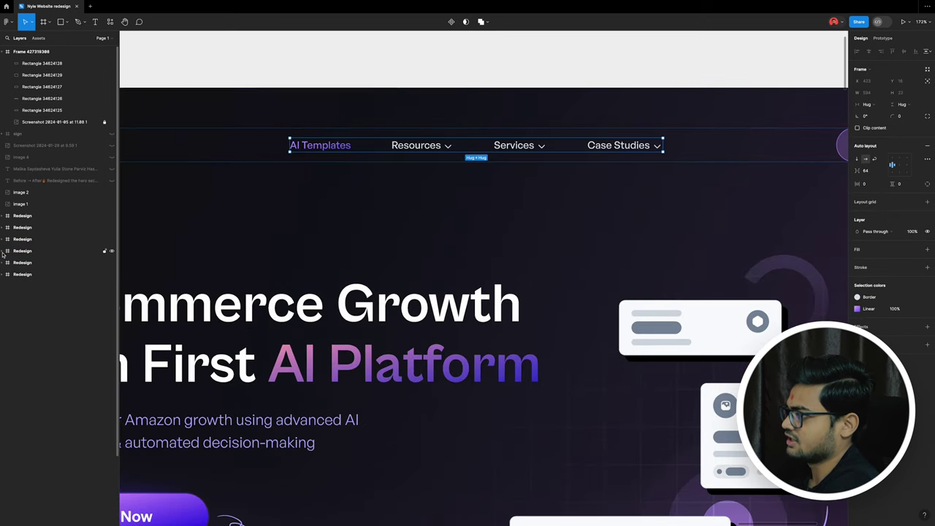
pyautogui.click(4, 59)
pyautogui.click(347, 80)
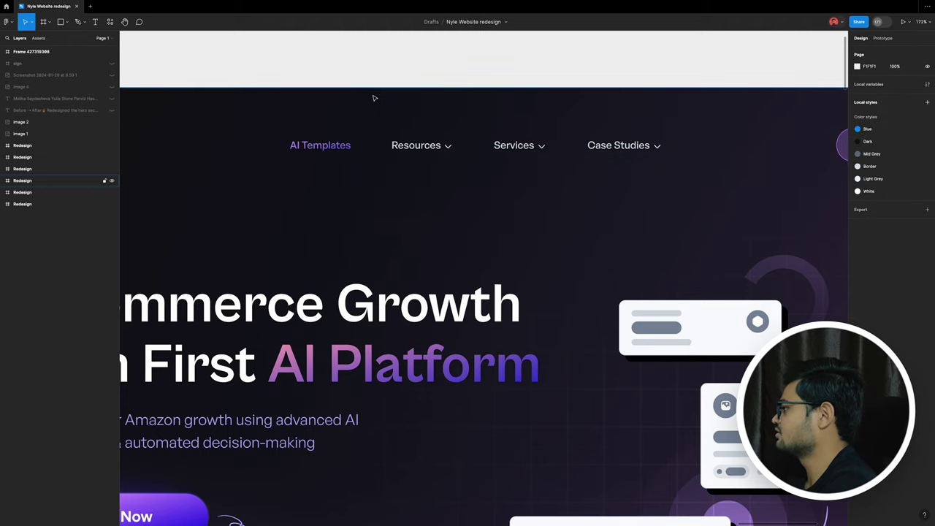
pyautogui.scroll(3, 691, 256)
pyautogui.scroll(-5, 694, 258)
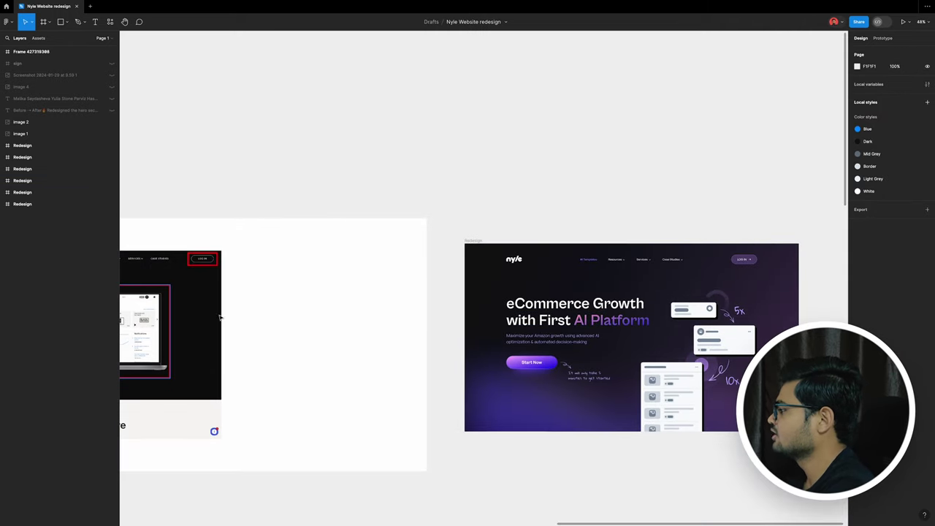
pyautogui.scroll(5, 453, 257)
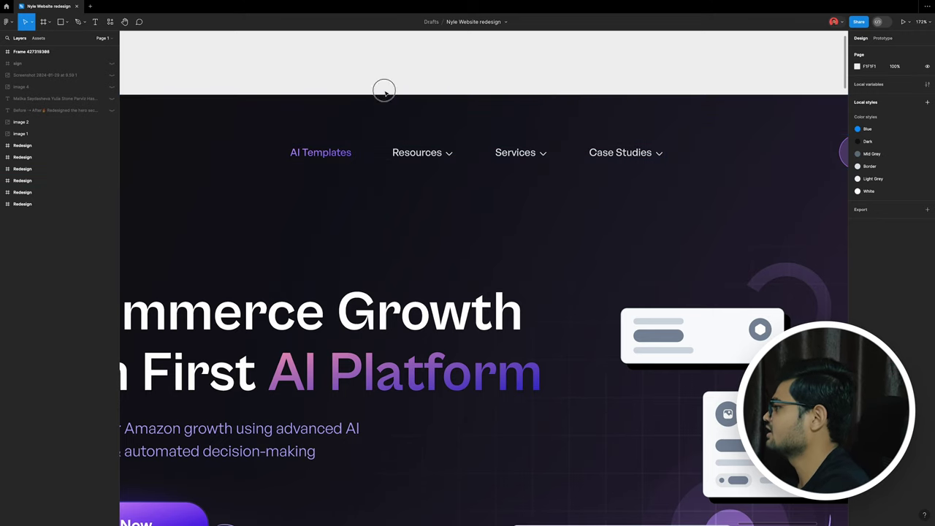
# Zoom out to view the whole Redesign hero frame alongside the annotated original.
pyautogui.hotkey('shift', '1')
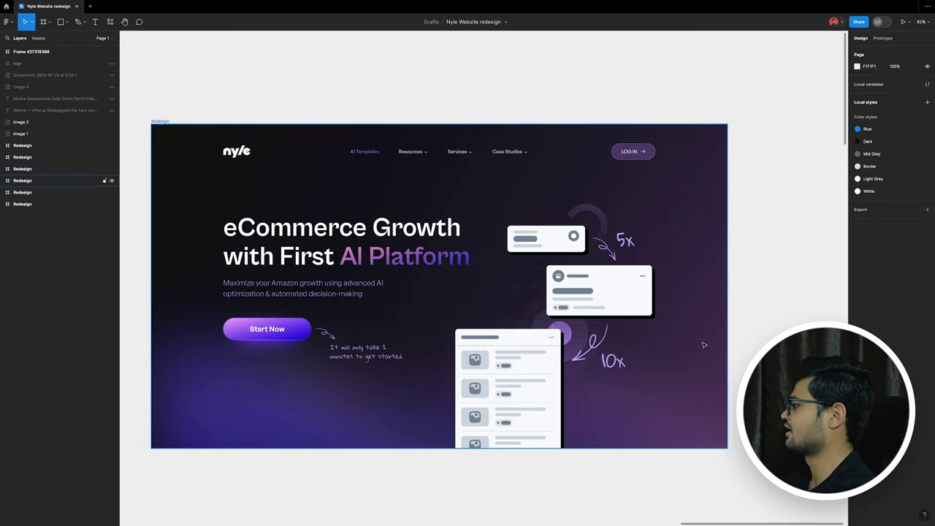
pyautogui.click(792, 216)
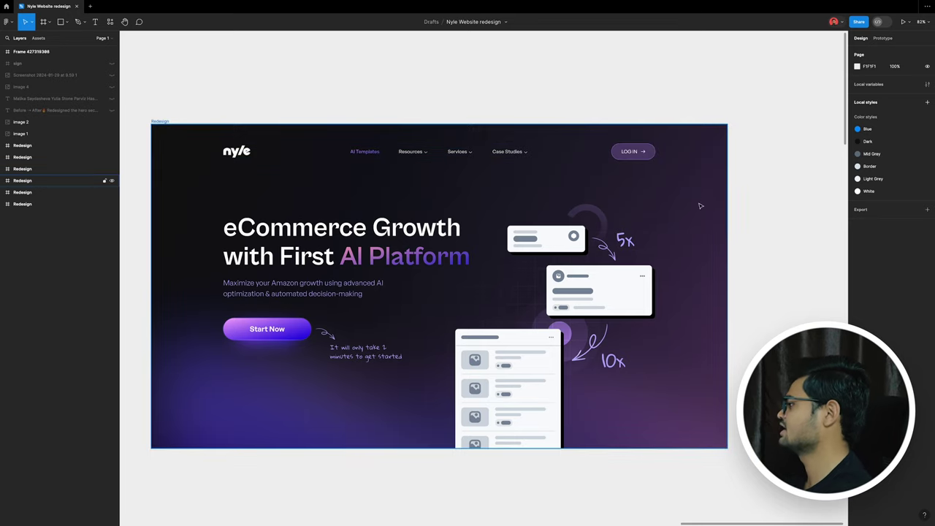
pyautogui.click(795, 252)
pyautogui.scroll(-3, 785, 254)
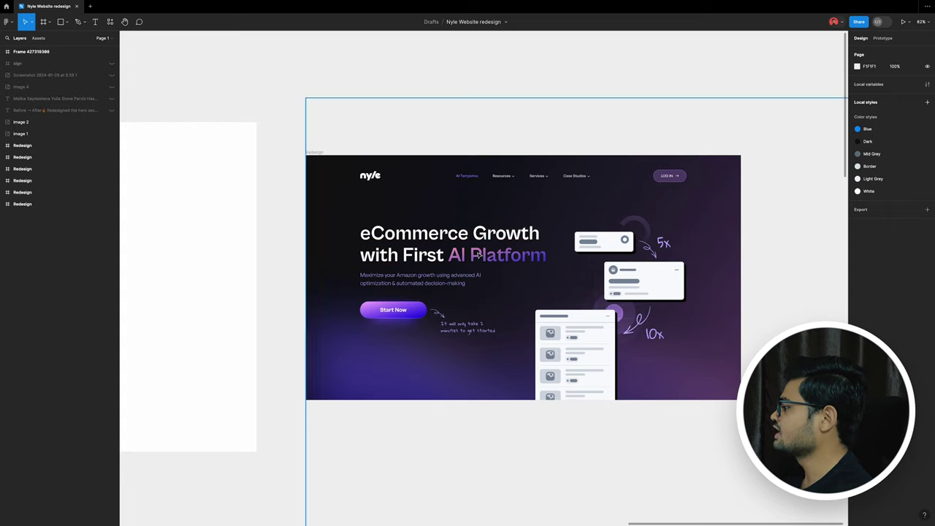
pyautogui.scroll(1, 457, 265)
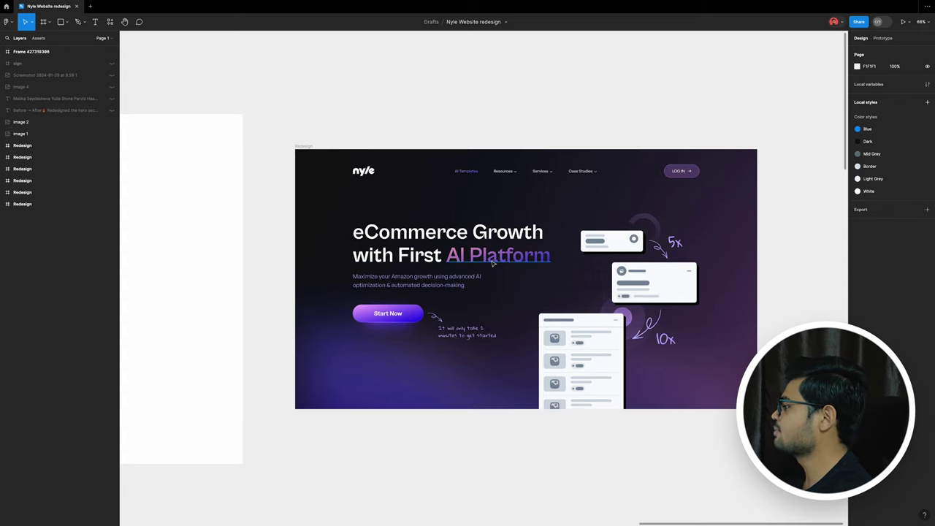
pyautogui.scroll(-5, 574, 264)
pyautogui.hscroll(-5, 555, 269)
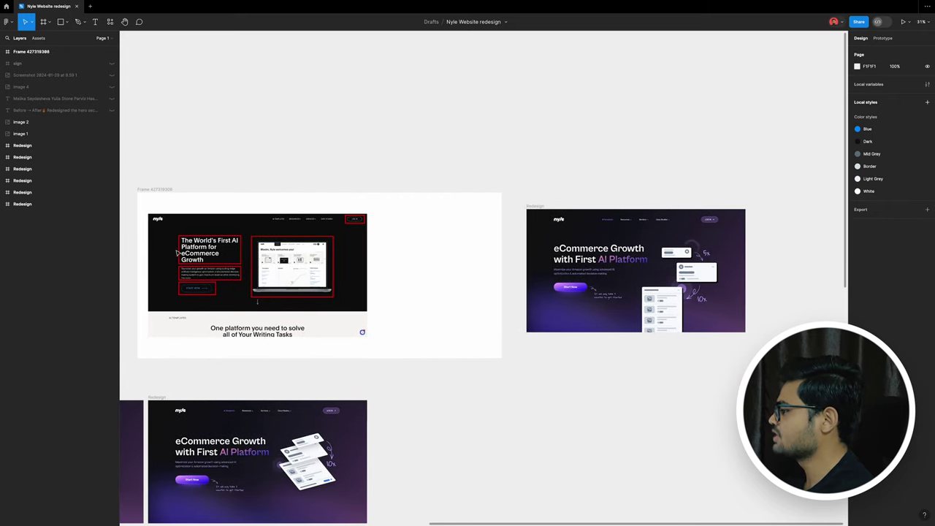
pyautogui.click(534, 269)
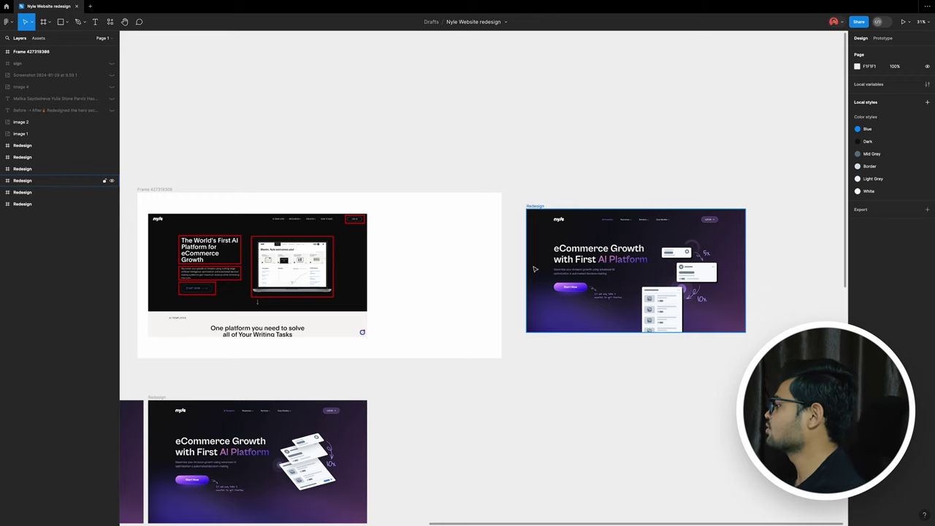
pyautogui.scroll(3, 688, 228)
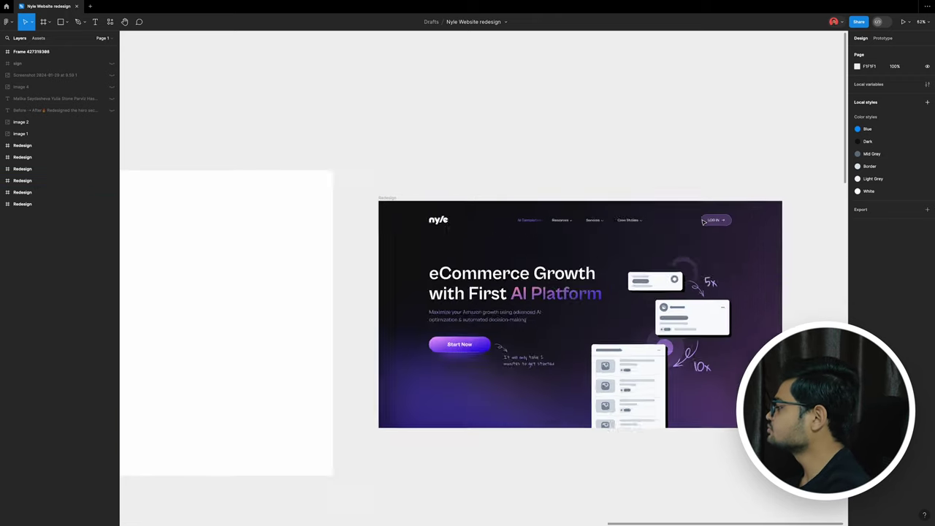
pyautogui.scroll(2, 628, 204)
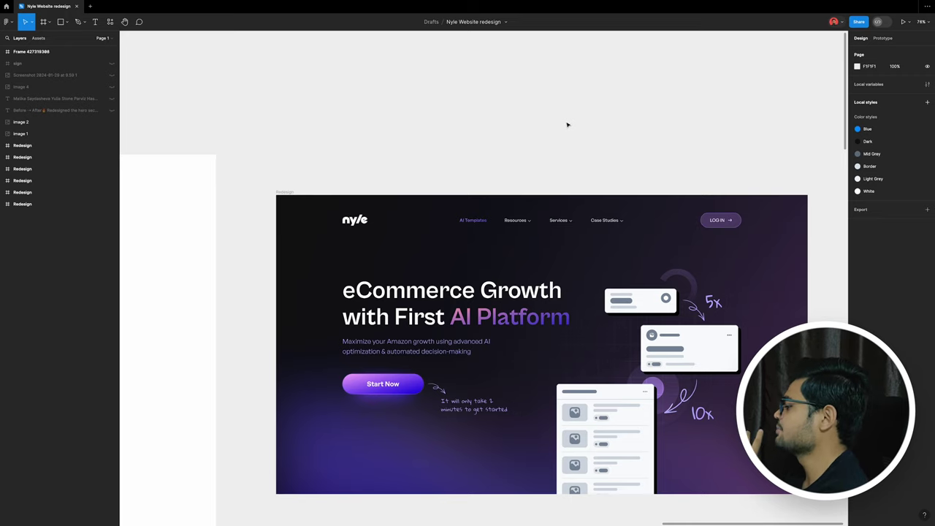
pyautogui.scroll(-2, 566, 124)
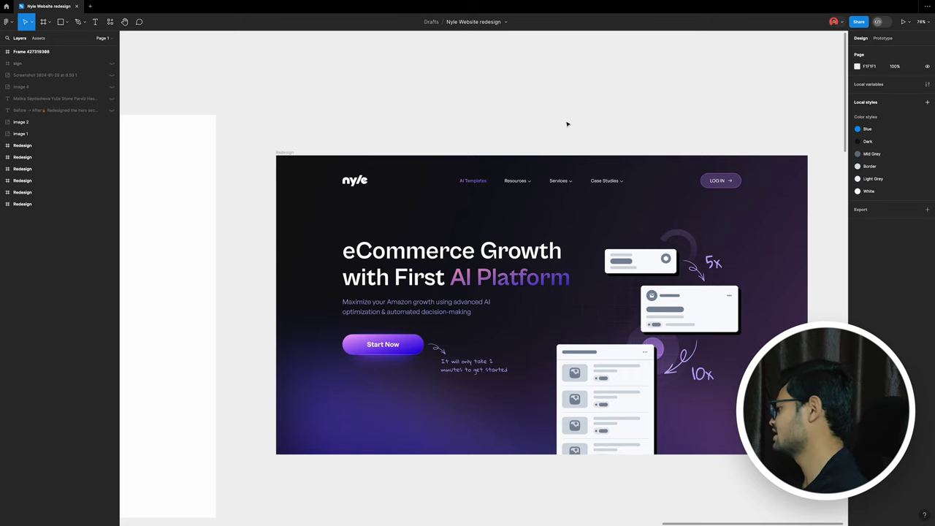
pyautogui.scroll(-5, 567, 124)
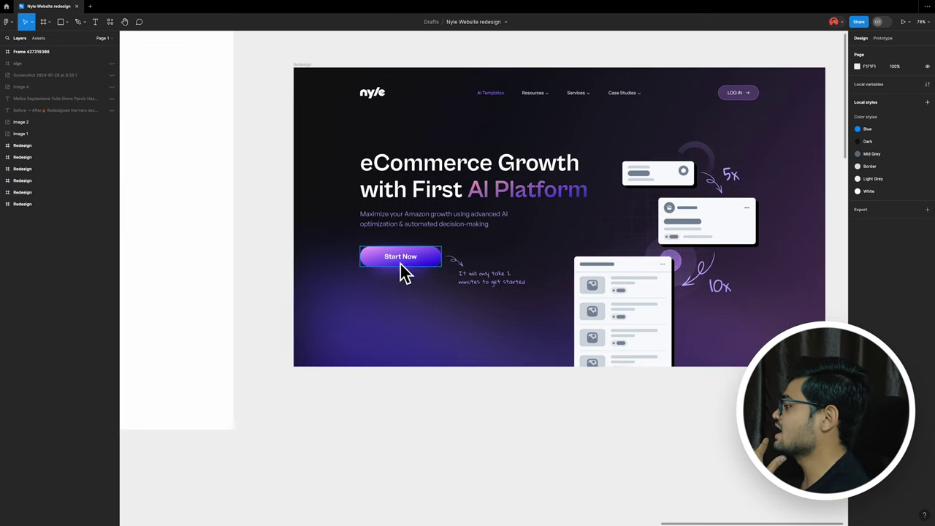
pyautogui.hscroll(-10, 424, 269)
pyautogui.hscroll(-10, 444, 265)
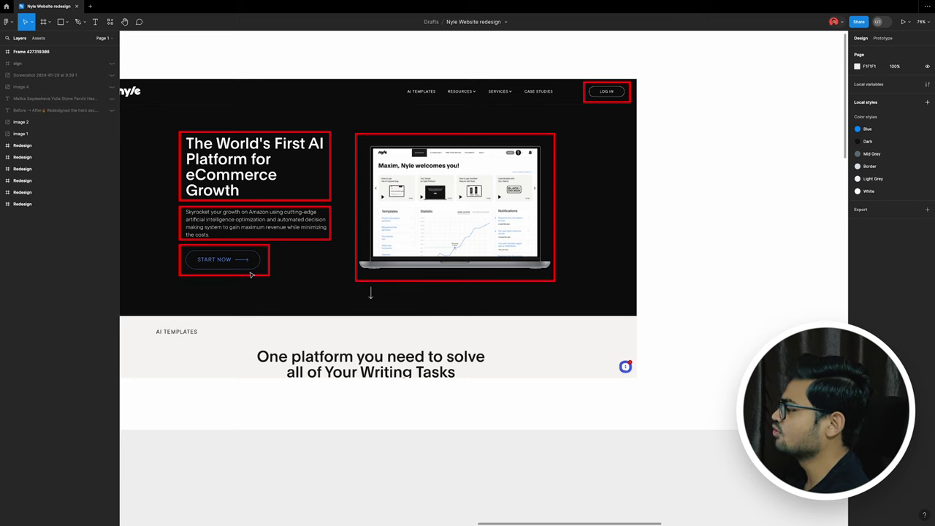
pyautogui.hscroll(7, 261, 273)
pyautogui.hscroll(10, 260, 273)
pyautogui.hscroll(-1, 307, 273)
pyautogui.hscroll(-3, 349, 273)
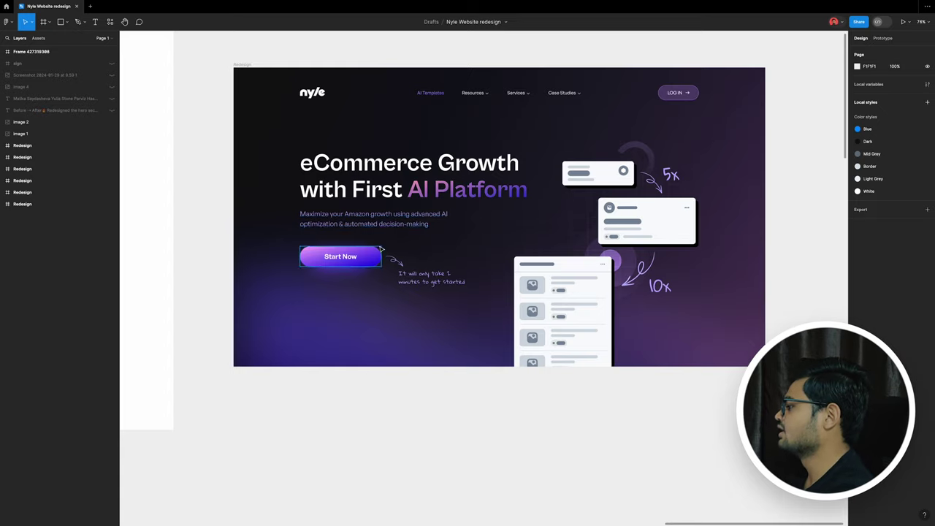
pyautogui.scroll(5, 379, 245)
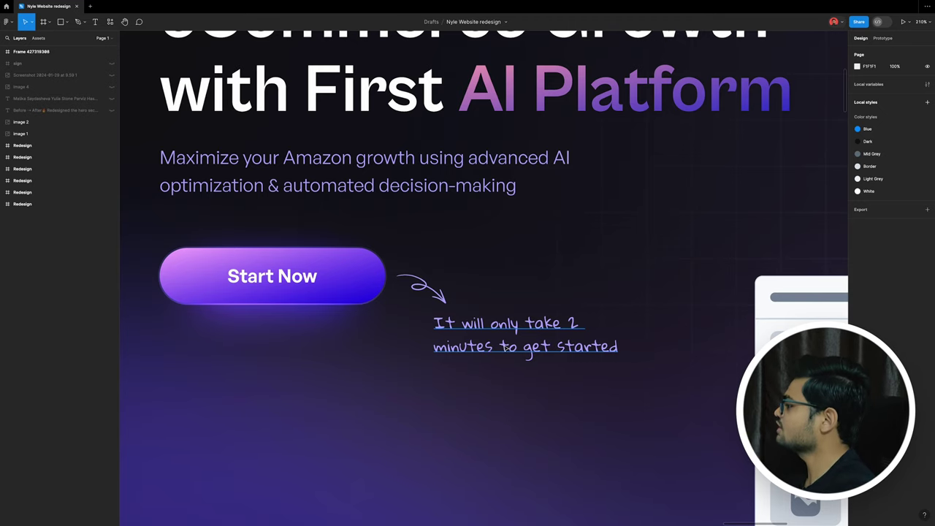
pyautogui.scroll(-10, 504, 348)
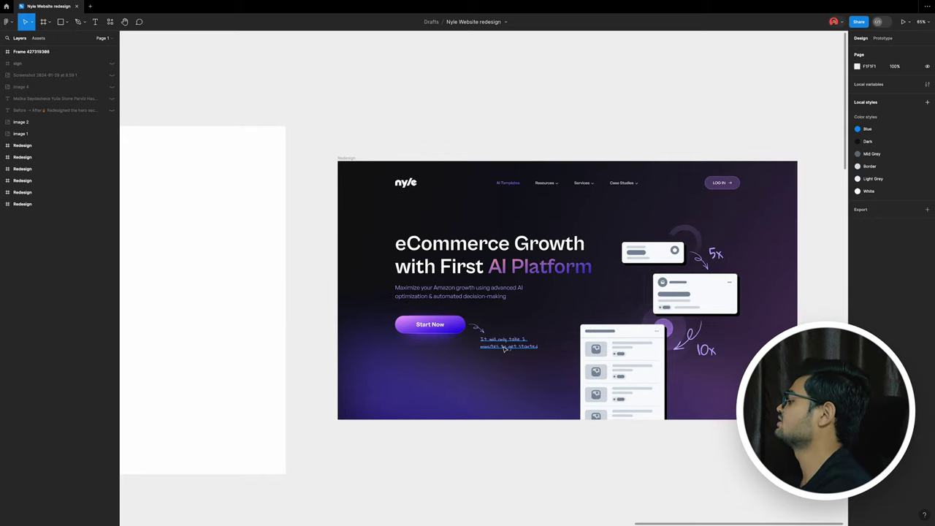
pyautogui.scroll(4, 504, 349)
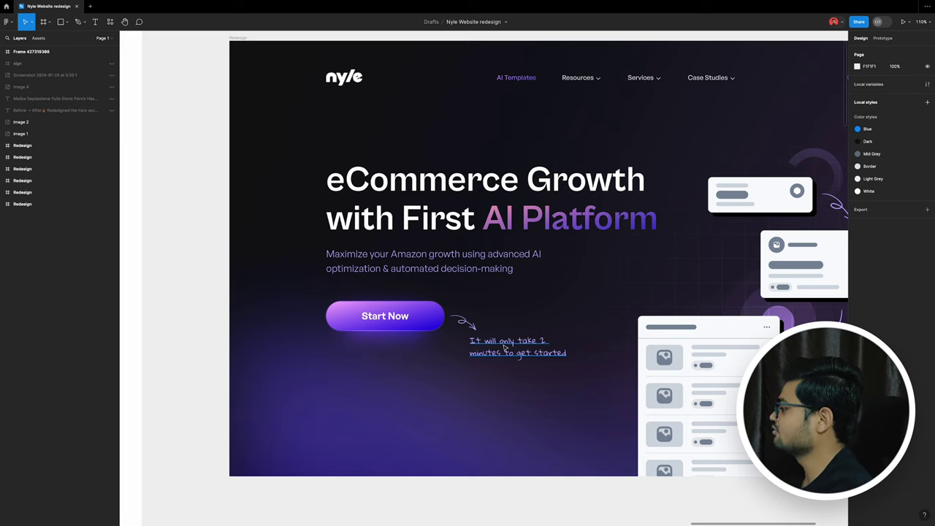
pyautogui.press('-')
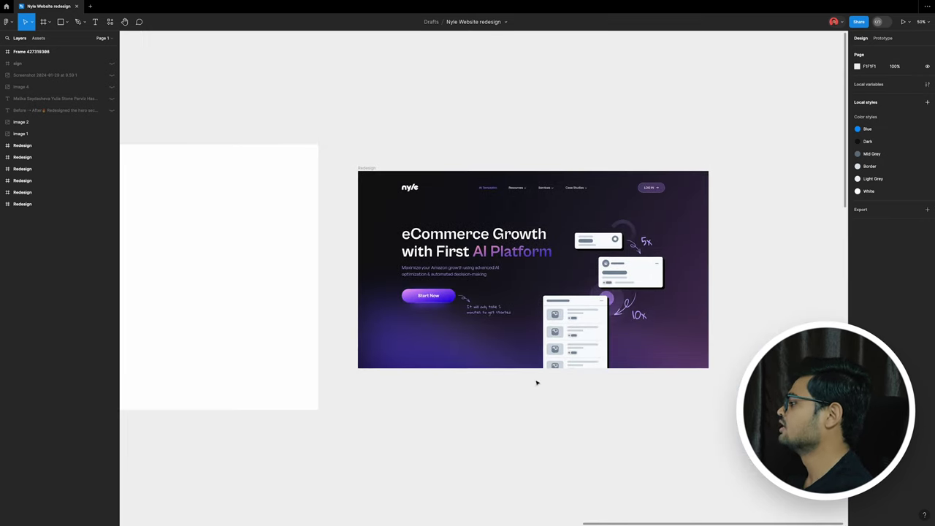
pyautogui.scroll(5, 455, 278)
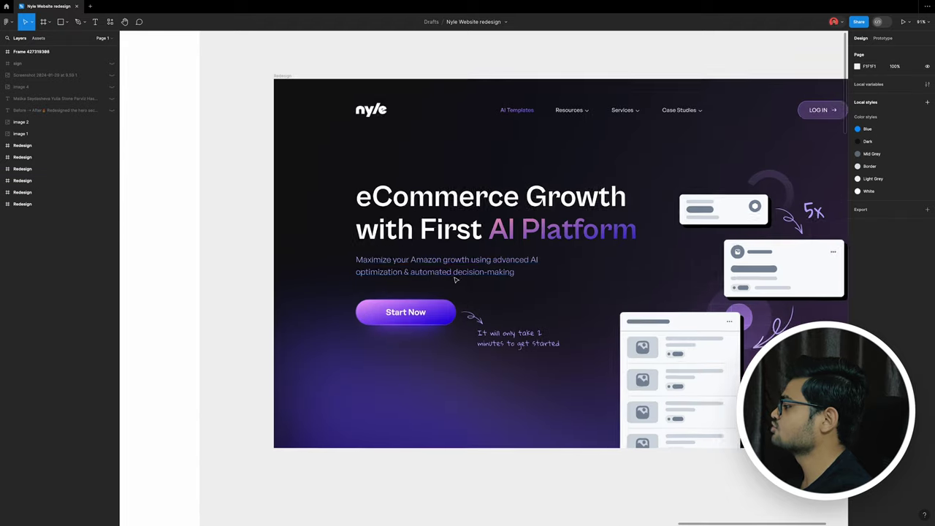
pyautogui.click(471, 264)
pyautogui.scroll(-5, 471, 264)
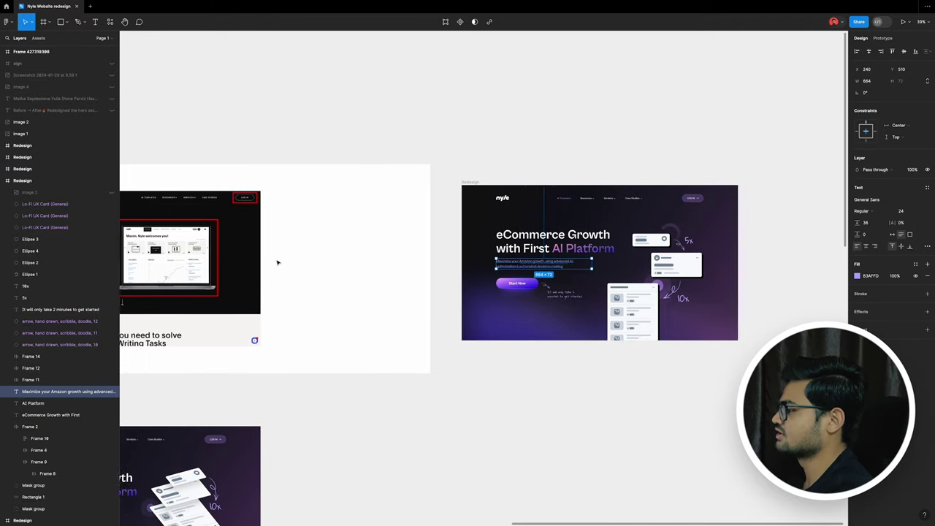
# Drag the dashboard screenshot image up and right, beside the Redesign hero frame.
pyautogui.hscroll(-5, 277, 261)
pyautogui.scroll(2, 276, 261)
pyautogui.scroll(5, 219, 267)
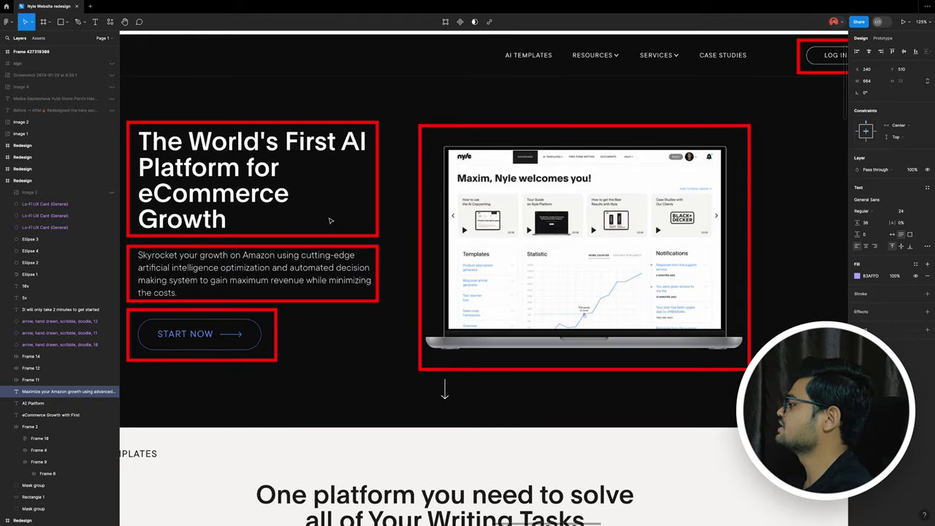
pyautogui.scroll(-5, 330, 220)
pyautogui.scroll(4, 586, 231)
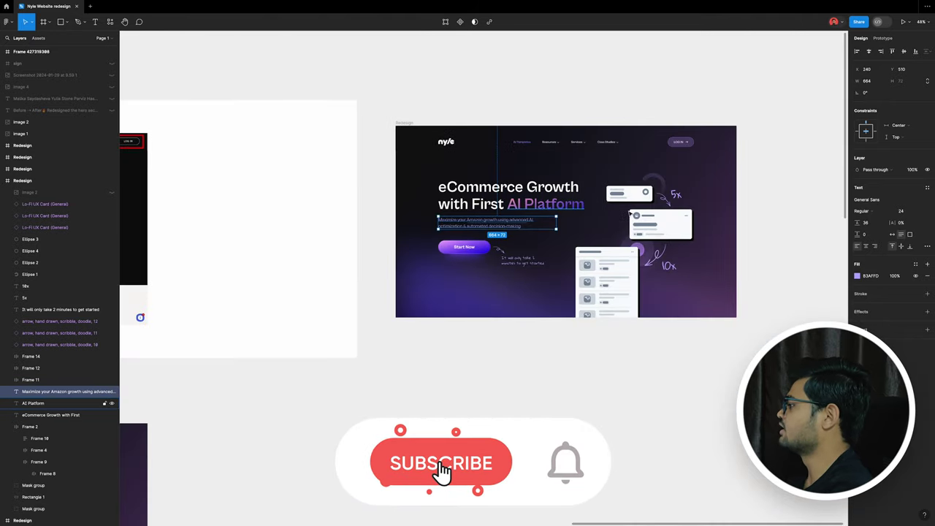
pyautogui.scroll(2, 738, 259)
pyautogui.scroll(-4, 826, 207)
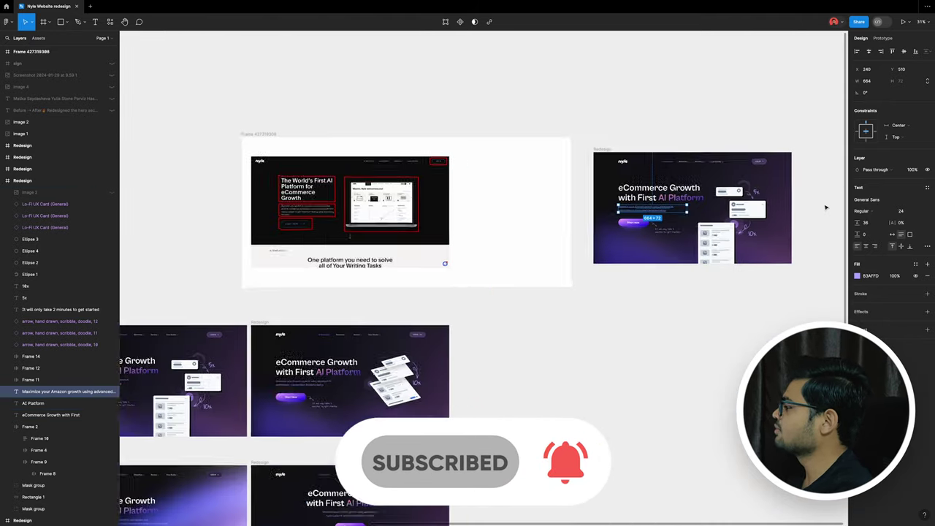
pyautogui.scroll(-1, 825, 207)
pyautogui.scroll(1, 581, 176)
pyautogui.scroll(-5, 386, 242)
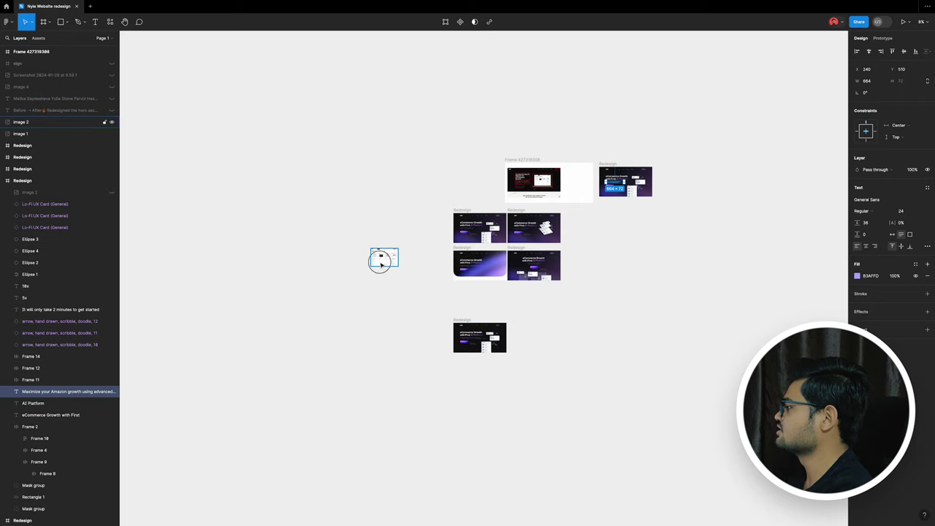
pyautogui.moveTo(380, 262); pyautogui.dragTo(672, 175)
pyautogui.scroll(5, 668, 179)
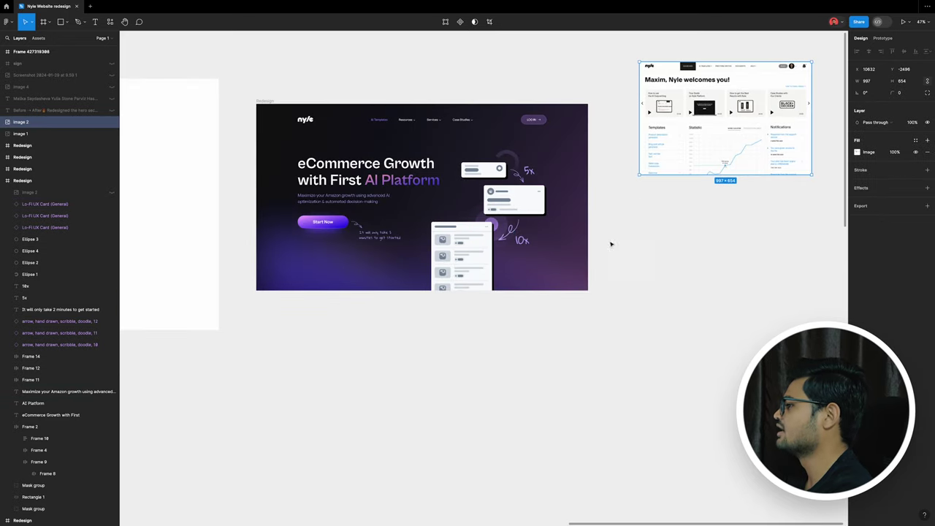
# Select the Redesign hero frame, collapse its layers, and inspect its floating 5x and 10x cards.
pyautogui.click(2, 181)
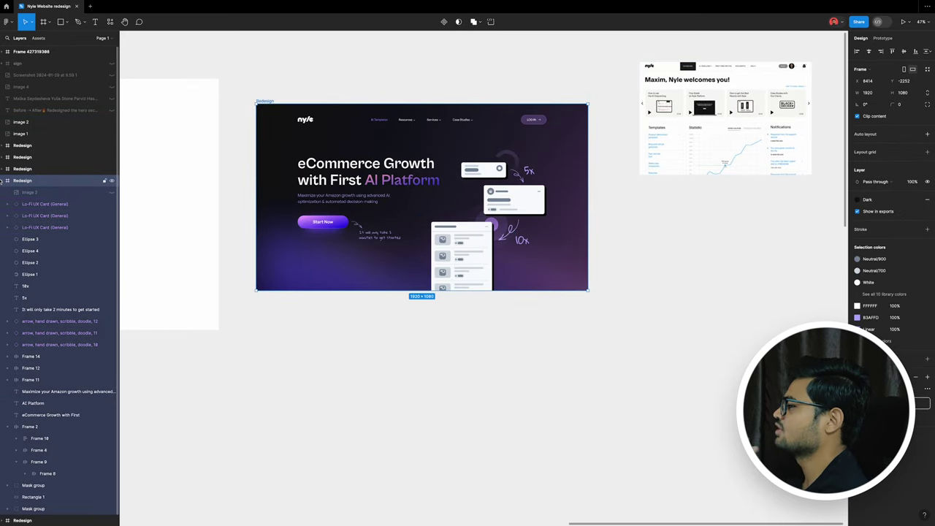
pyautogui.click(2, 180)
pyautogui.hscroll(-5, 143, 244)
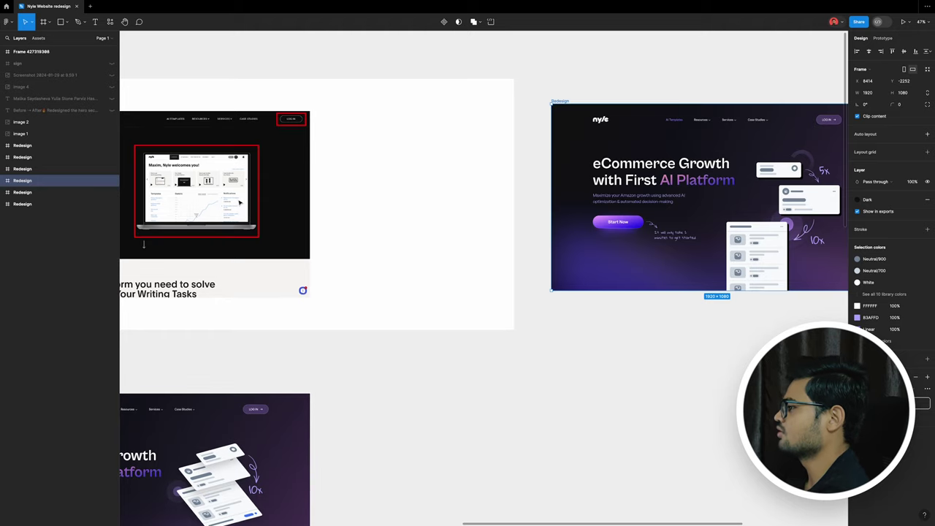
pyautogui.hscroll(2, 240, 202)
pyautogui.hscroll(3, 247, 202)
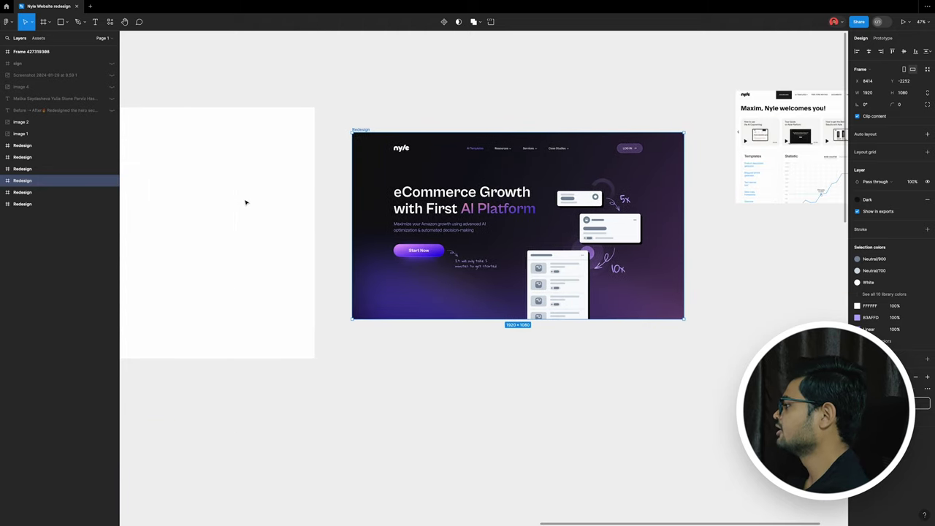
pyautogui.hscroll(1, 765, 209)
pyautogui.scroll(5, 541, 195)
pyautogui.scroll(2, 511, 241)
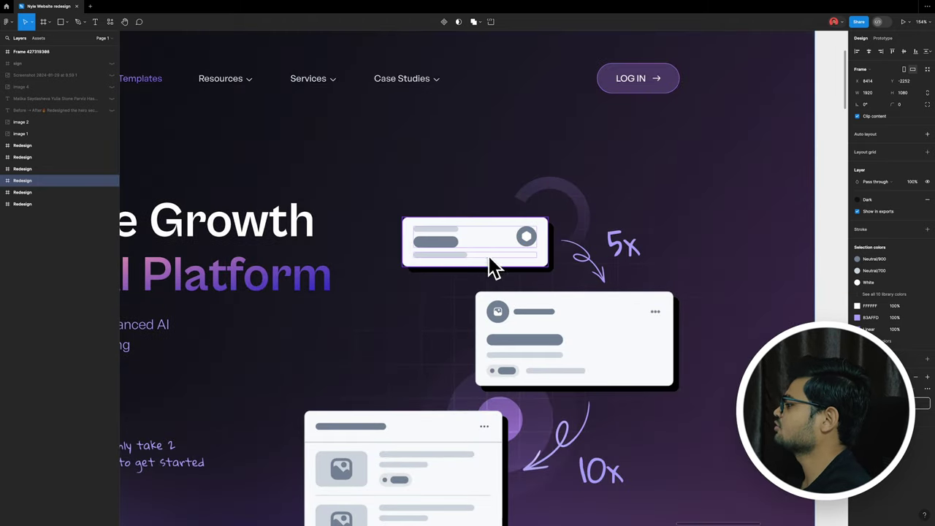
pyautogui.scroll(-2, 468, 186)
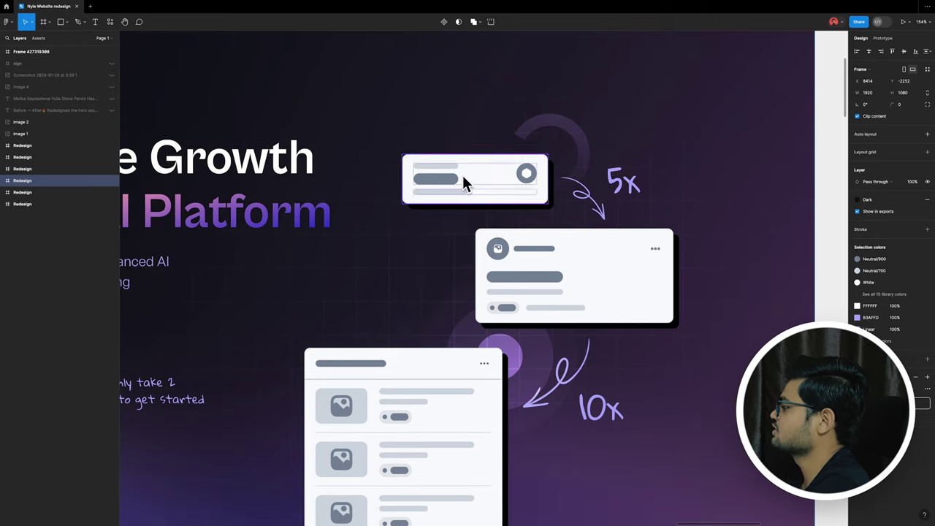
pyautogui.scroll(-3, 645, 171)
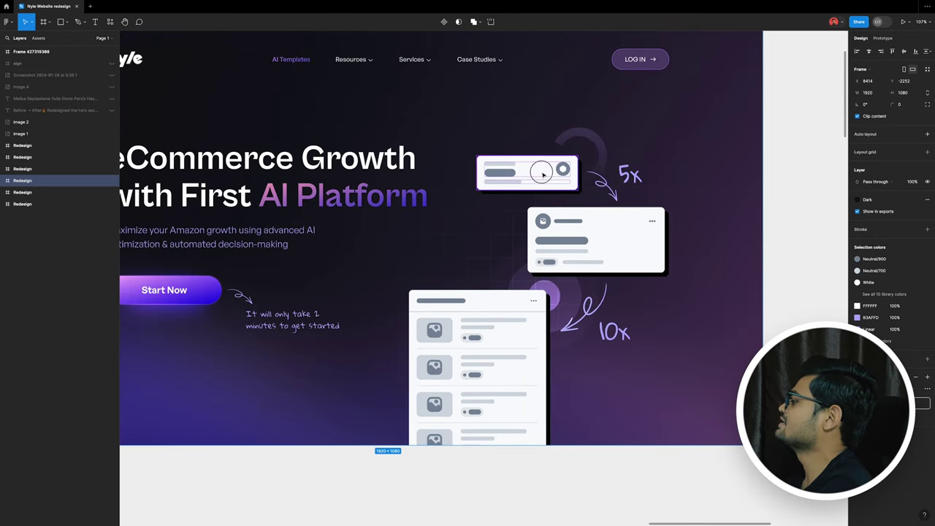
pyautogui.click(552, 179)
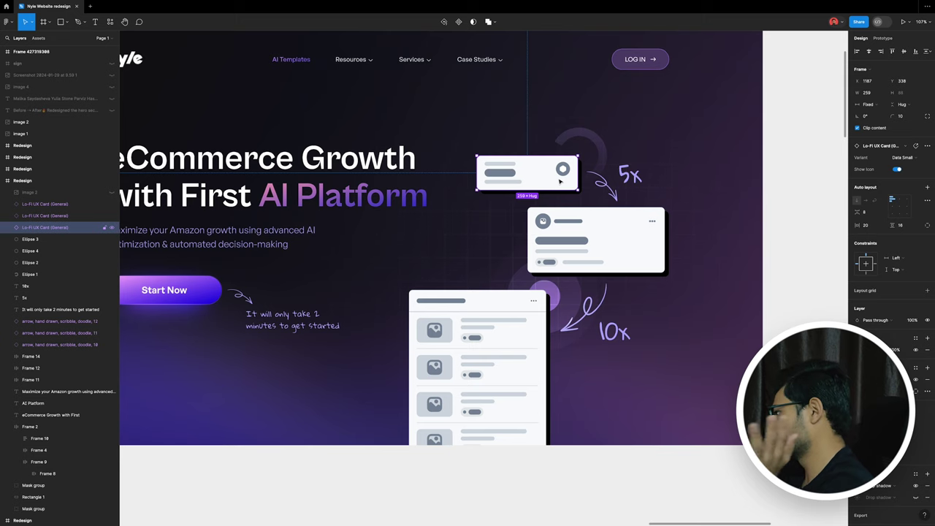
pyautogui.click(616, 243)
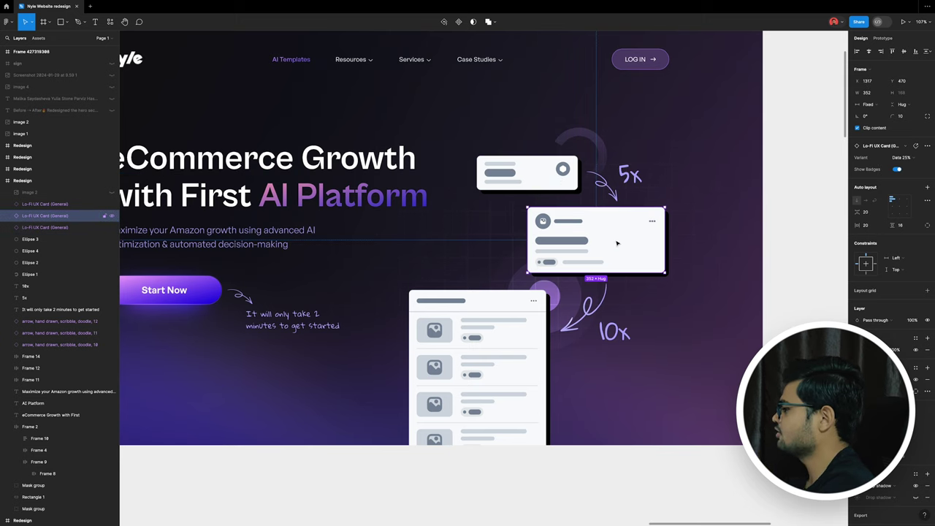
pyautogui.click(6, 181)
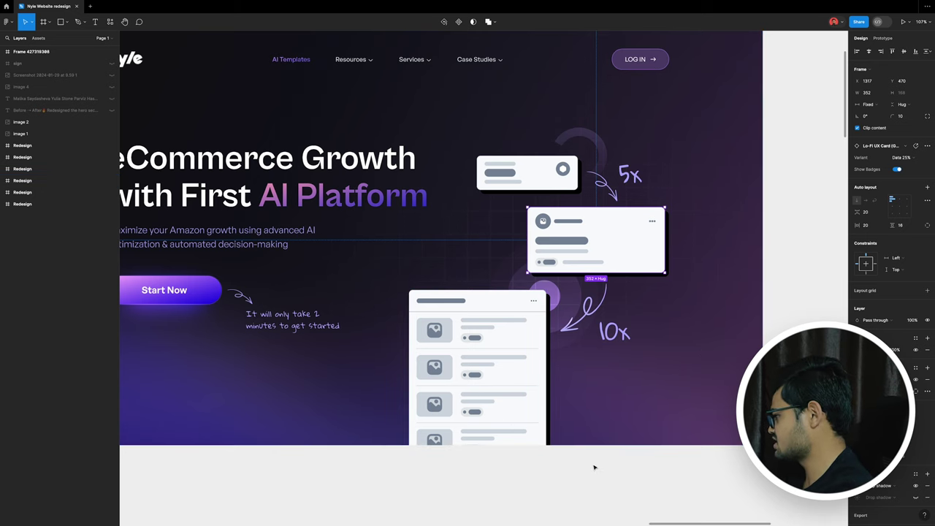
pyautogui.press('Escape')
pyautogui.scroll(-2, 525, 284)
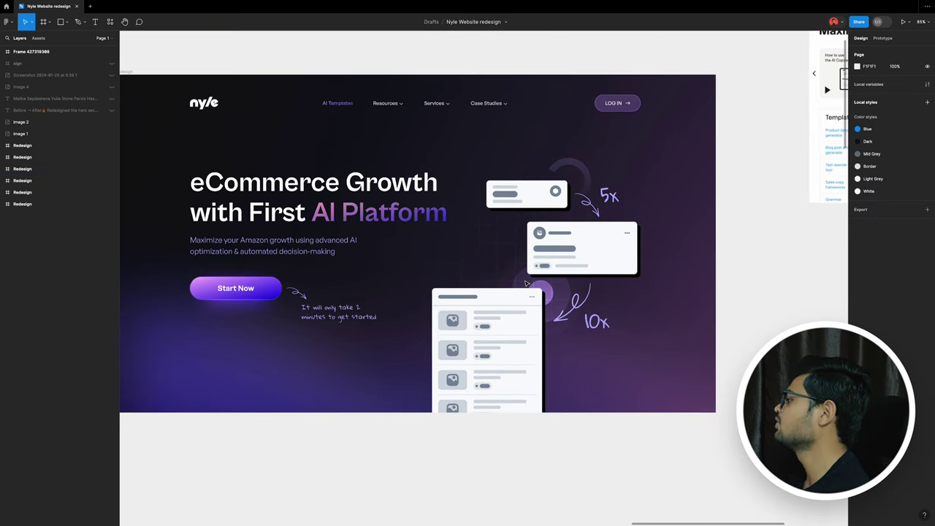
# Move the dashboard screenshot (Image 2) centred above the hero design.
pyautogui.hscroll(2, 526, 284)
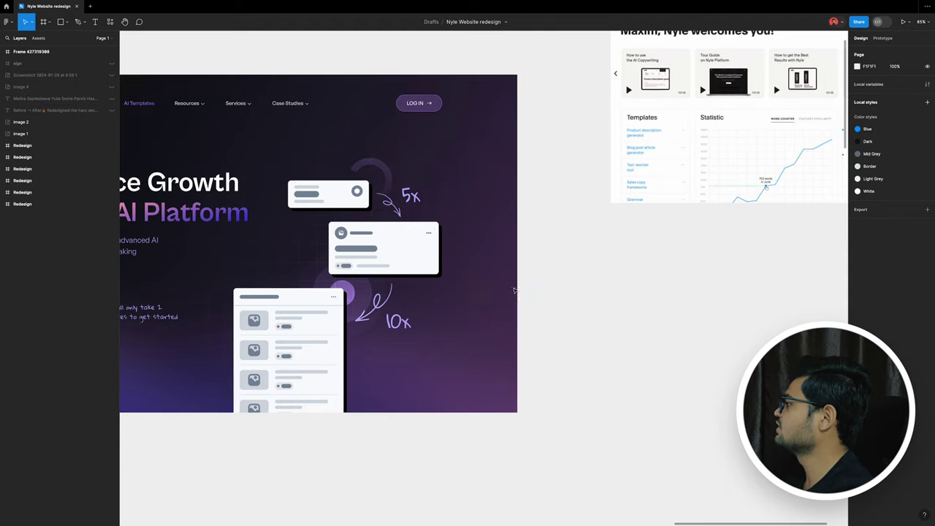
pyautogui.scroll(-2, 559, 211)
pyautogui.moveTo(648, 173); pyautogui.dragTo(422, 49)
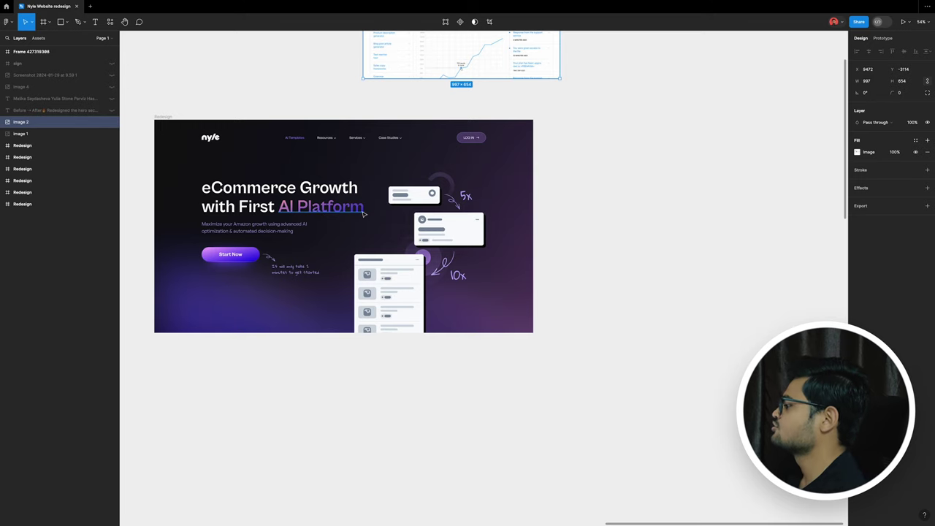
pyautogui.scroll(1, 555, 261)
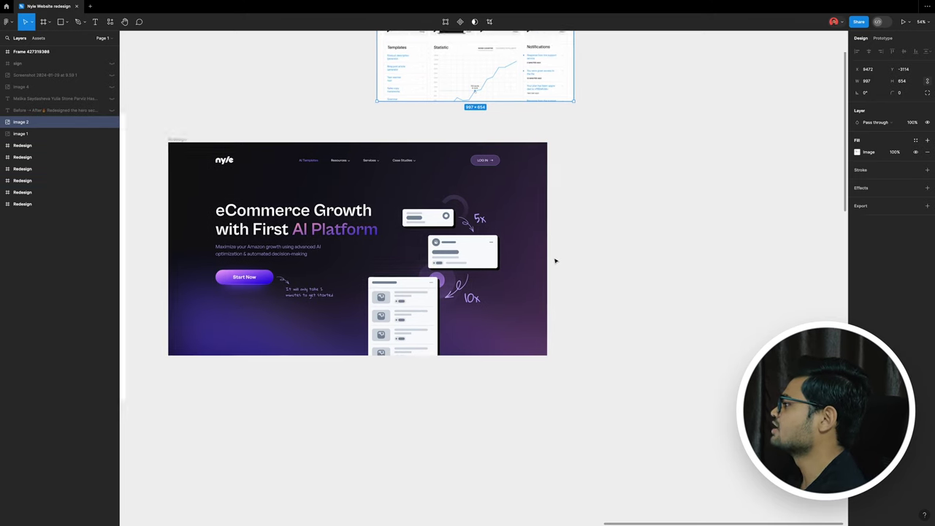
pyautogui.scroll(1, 555, 261)
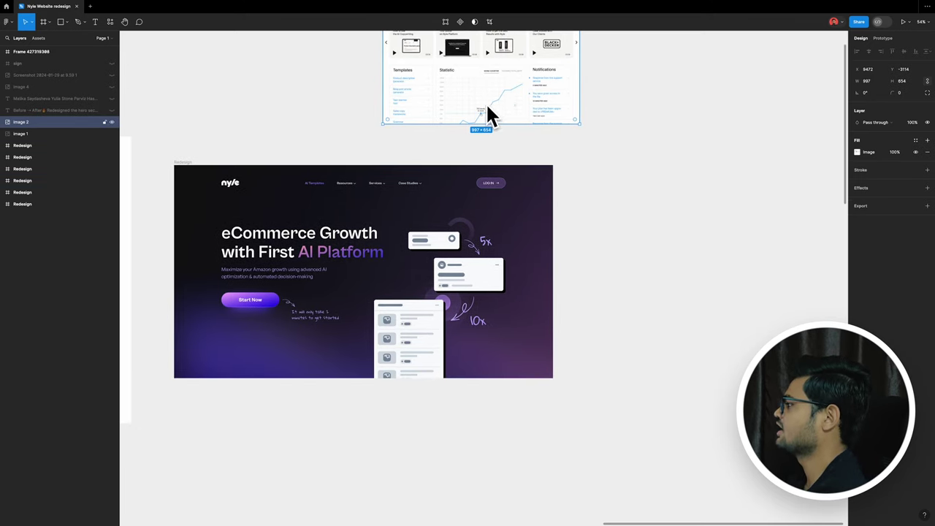
pyautogui.click(655, 257)
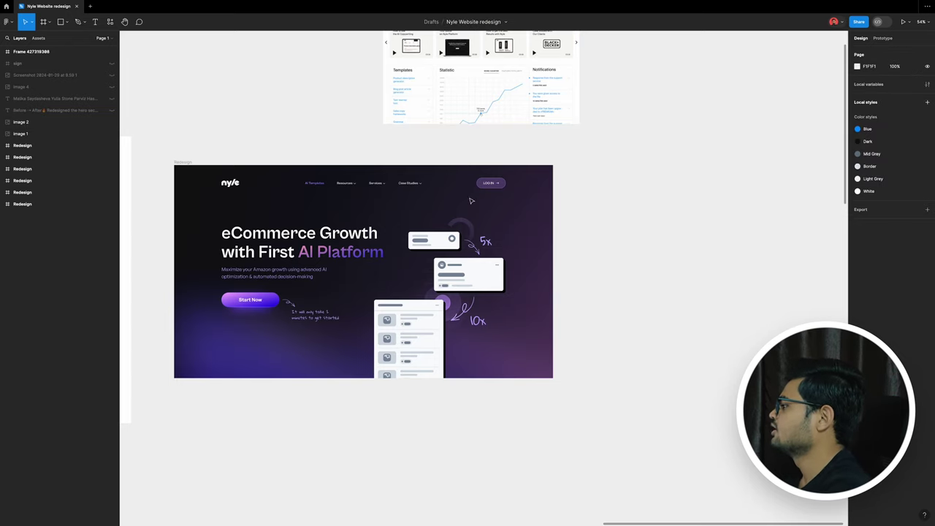
# Duplicate the stacked-cards Redesign hero frame and place the copy to its right.
pyautogui.scroll(-2, 471, 200)
pyautogui.scroll(-2, 439, 183)
pyautogui.scroll(-3, 495, 108)
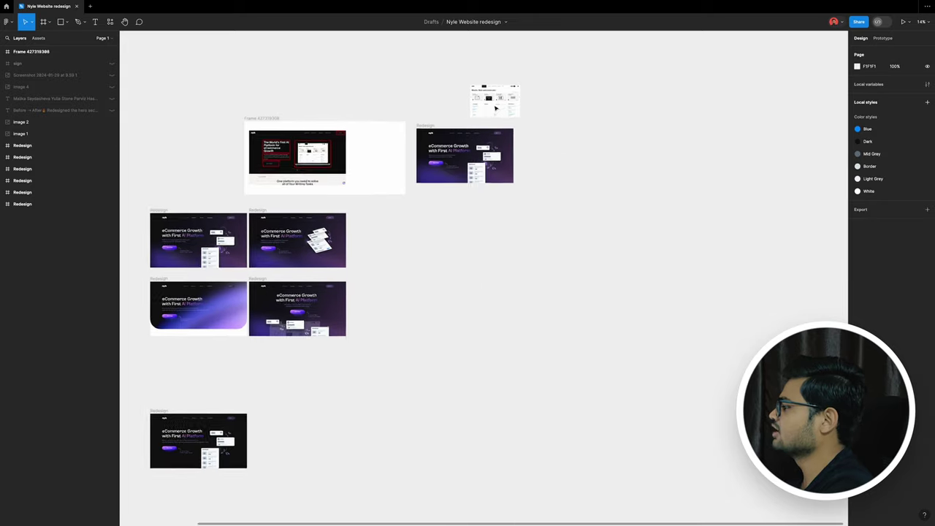
pyautogui.moveTo(267, 204)
pyautogui.mouseDown()
pyautogui.moveTo(535, 134)
pyautogui.moveTo(526, 123)
pyautogui.mouseUp()
pyautogui.scroll(5, 574, 146)
pyautogui.hscroll(-3, 468, 153)
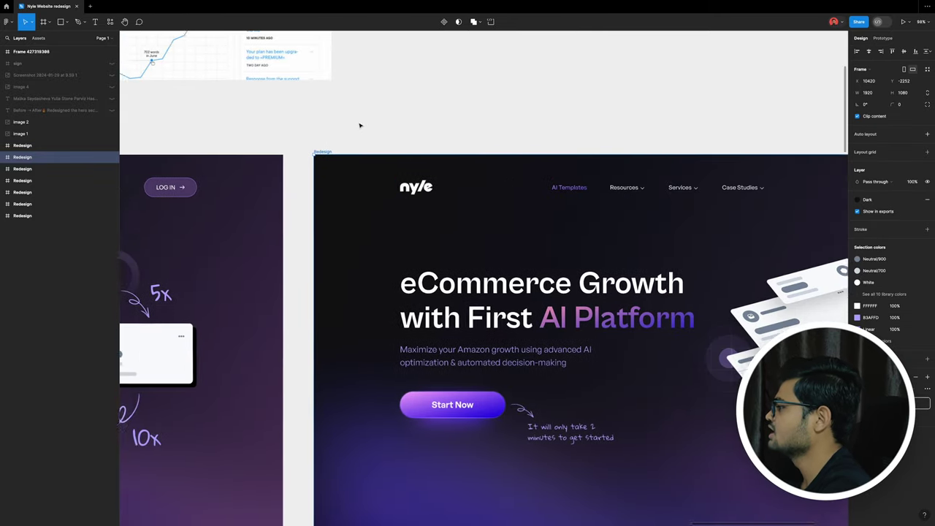
pyautogui.hscroll(2, 359, 125)
# Extend the copied frame's height to 1097 and select its Background13 1 layer.
pyautogui.moveTo(280, 151); pyautogui.dragTo(280, 144)
pyautogui.scroll(1, 468, 124)
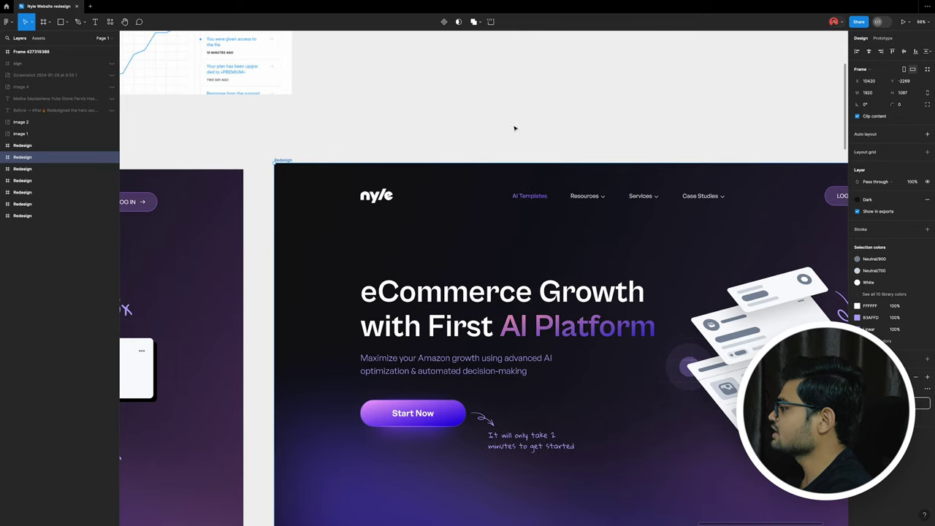
pyautogui.scroll(-2, 514, 128)
pyautogui.scroll(-1, 570, 129)
pyautogui.click(512, 194)
pyautogui.scroll(3, 601, 110)
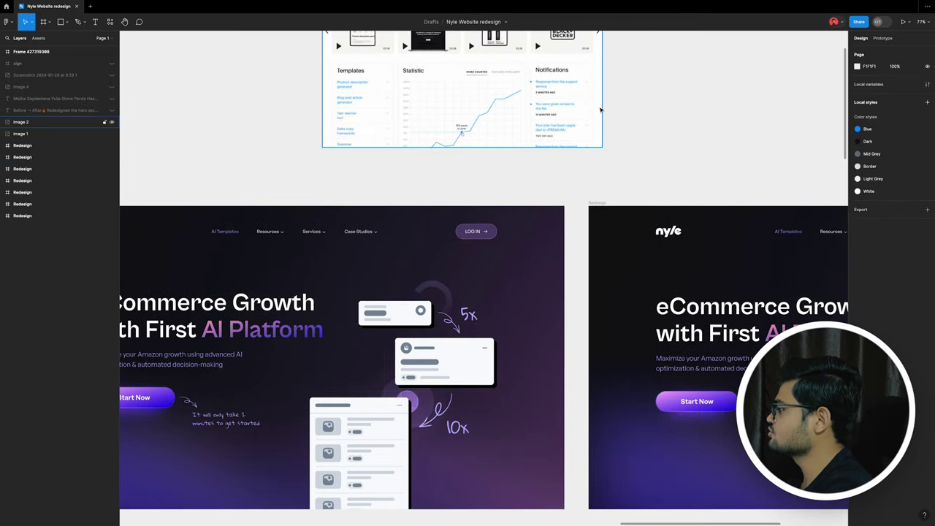
pyautogui.scroll(-3, 601, 110)
pyautogui.keyDown('ctrl'); pyautogui.click(386, 417); pyautogui.keyUp('ctrl')
pyautogui.hscroll(4, 236, 417)
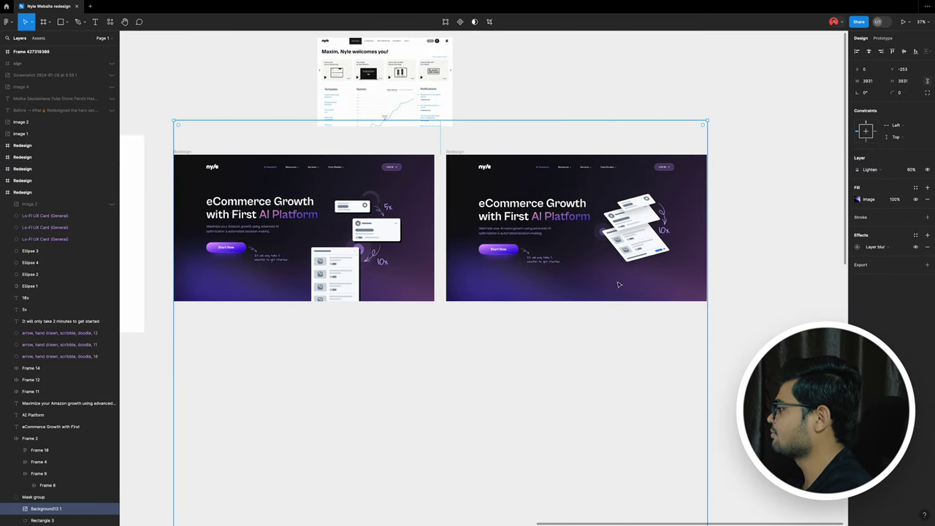
pyautogui.click(916, 246)
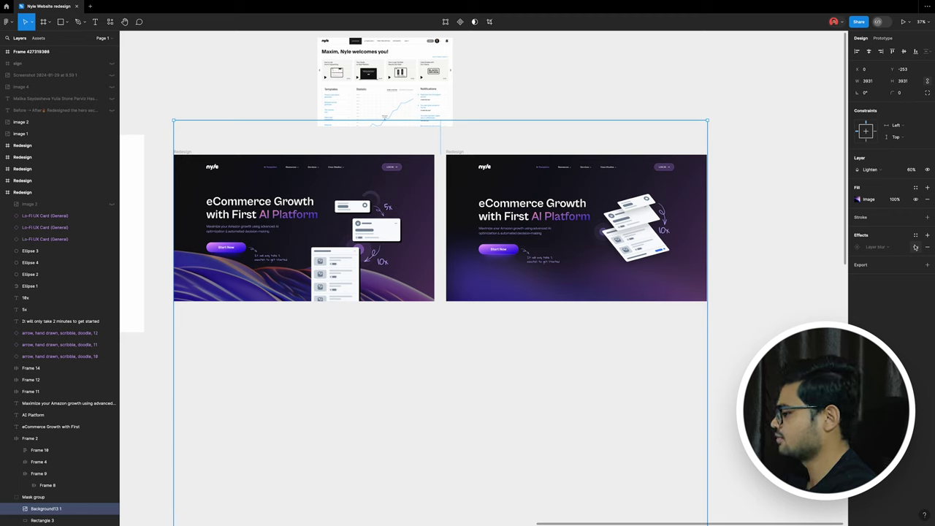
pyautogui.click(915, 246)
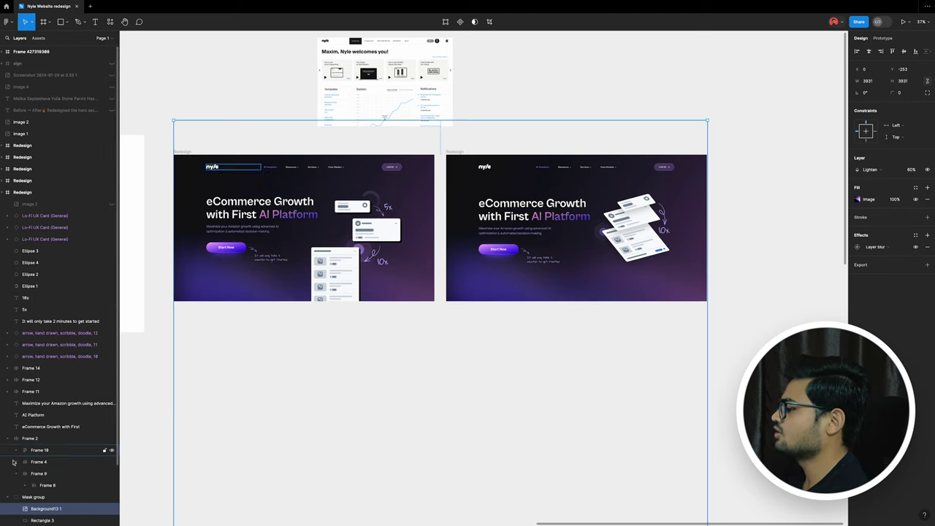
pyautogui.click(7, 439)
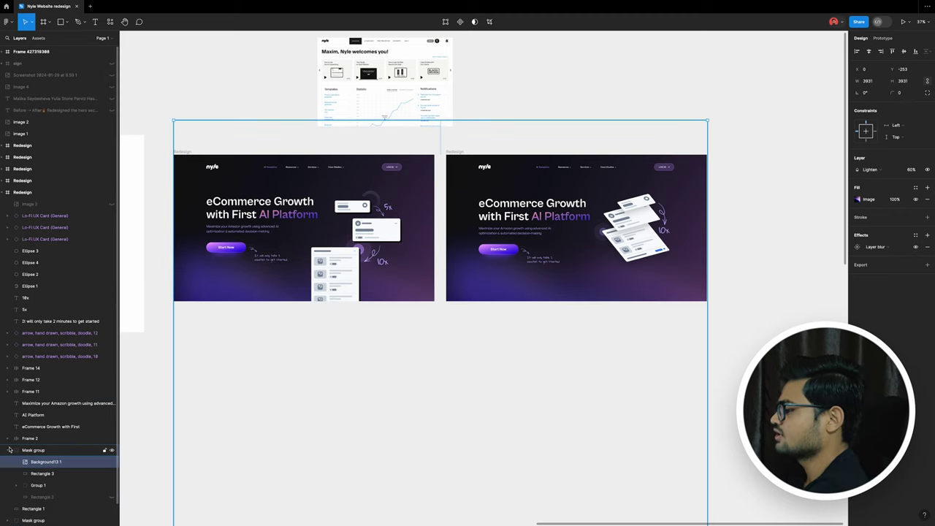
pyautogui.click(7, 192)
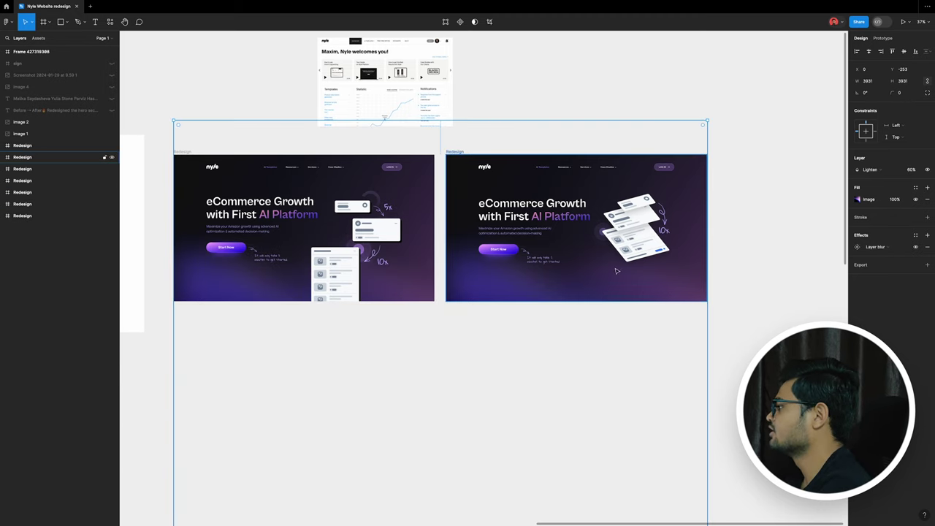
pyautogui.click(789, 324)
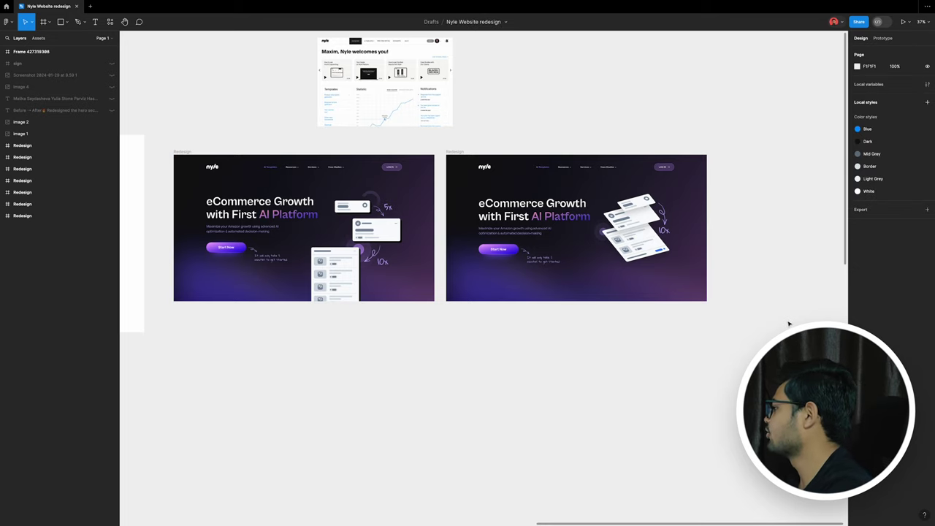
pyautogui.scroll(3, 704, 192)
pyautogui.scroll(2, 704, 192)
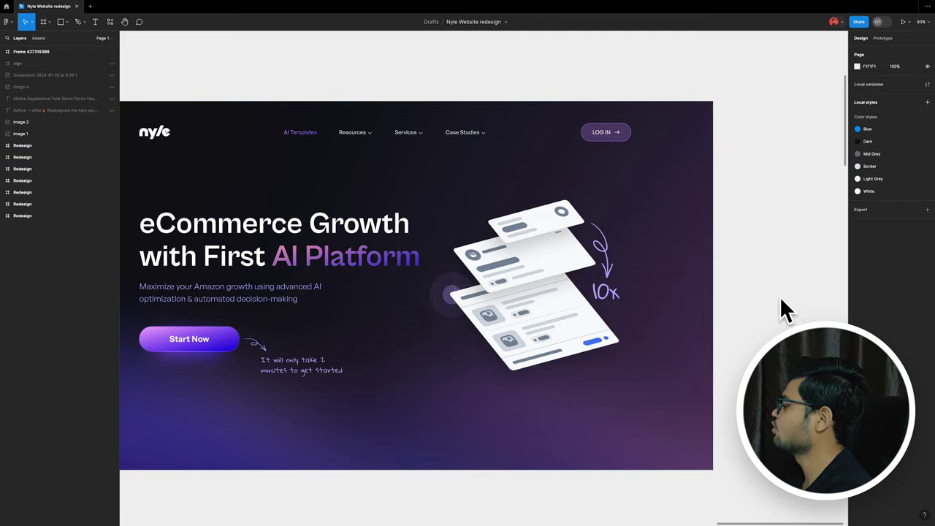
pyautogui.scroll(-3, 782, 309)
pyautogui.scroll(-2, 689, 358)
pyautogui.scroll(-2, 619, 197)
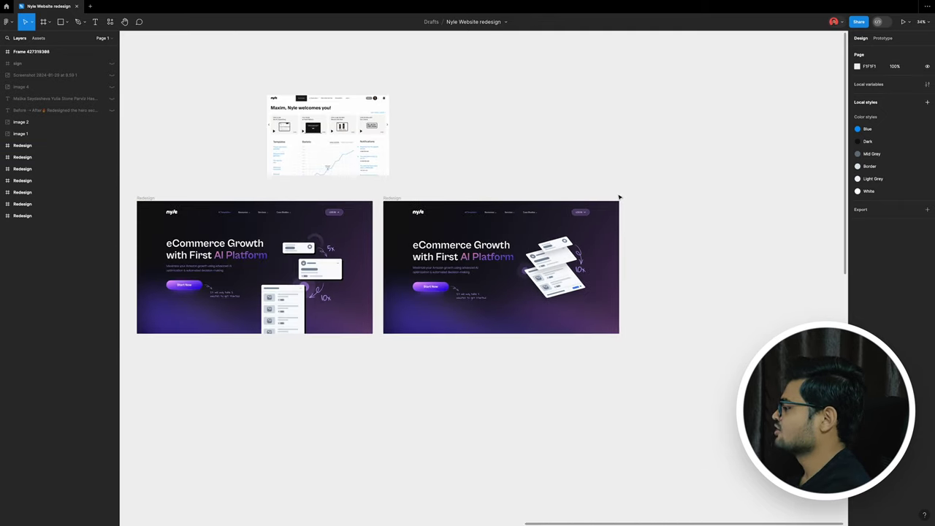
pyautogui.scroll(-2, 620, 198)
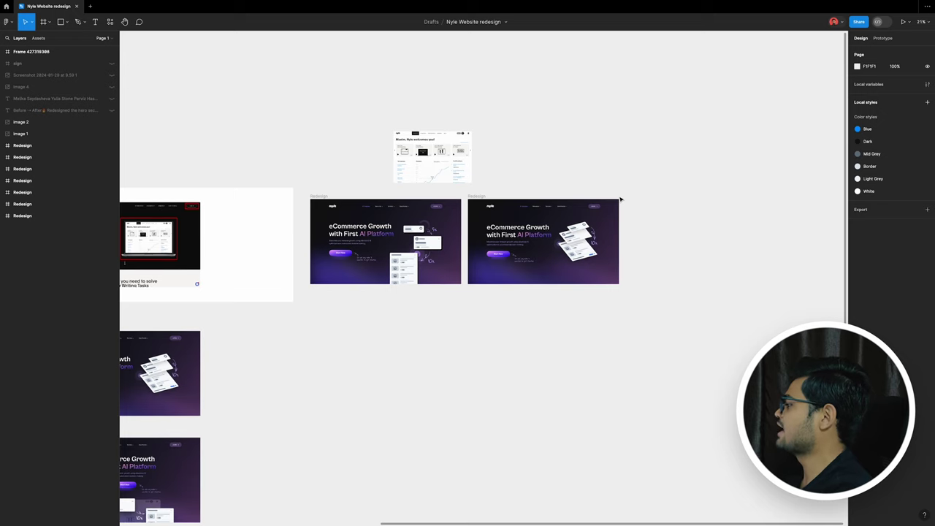
pyautogui.scroll(3, 403, 215)
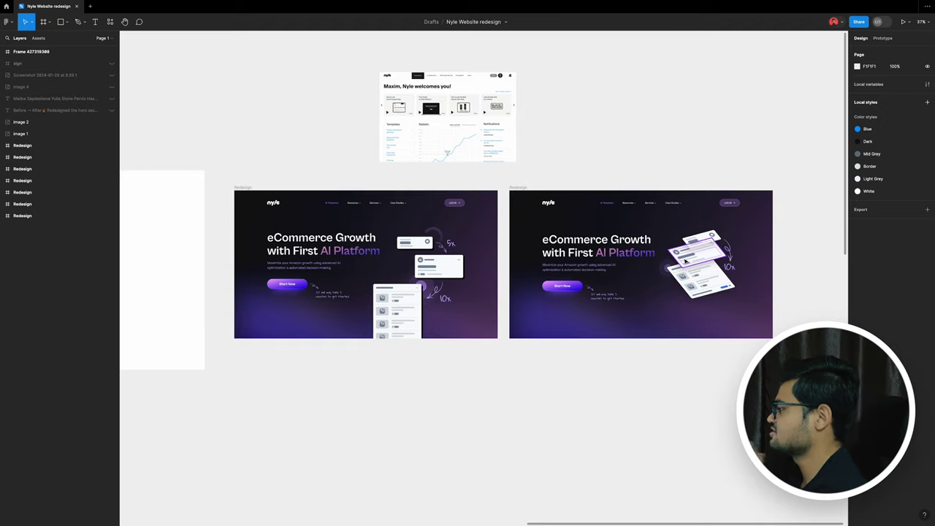
pyautogui.scroll(-2, 676, 235)
pyautogui.scroll(-5, 676, 235)
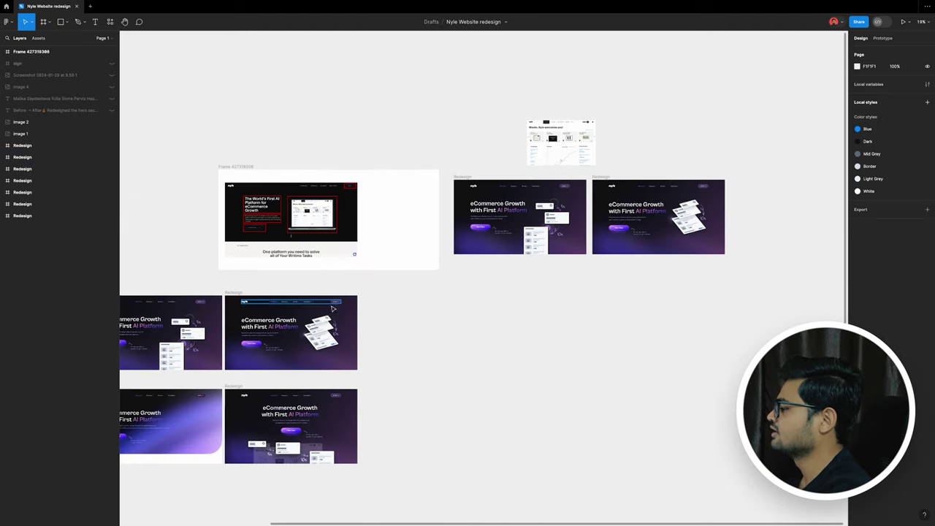
pyautogui.scroll(2, 470, 307)
pyautogui.scroll(5, 163, 356)
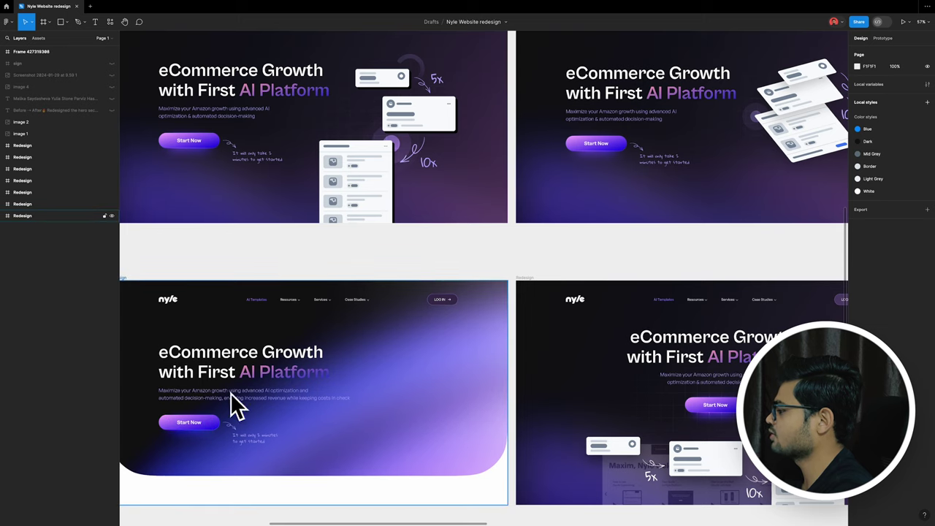
pyautogui.scroll(-2, 368, 365)
pyautogui.click(369, 362)
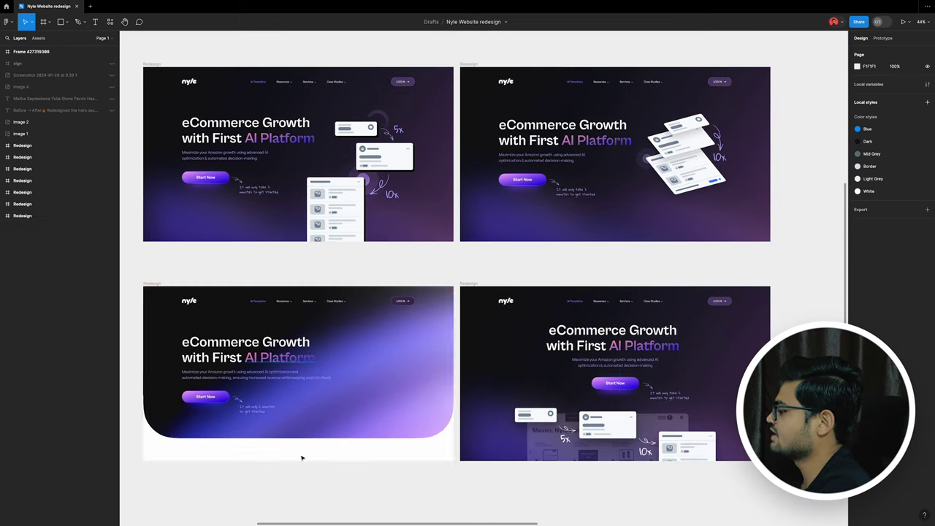
pyautogui.scroll(-1, 180, 384)
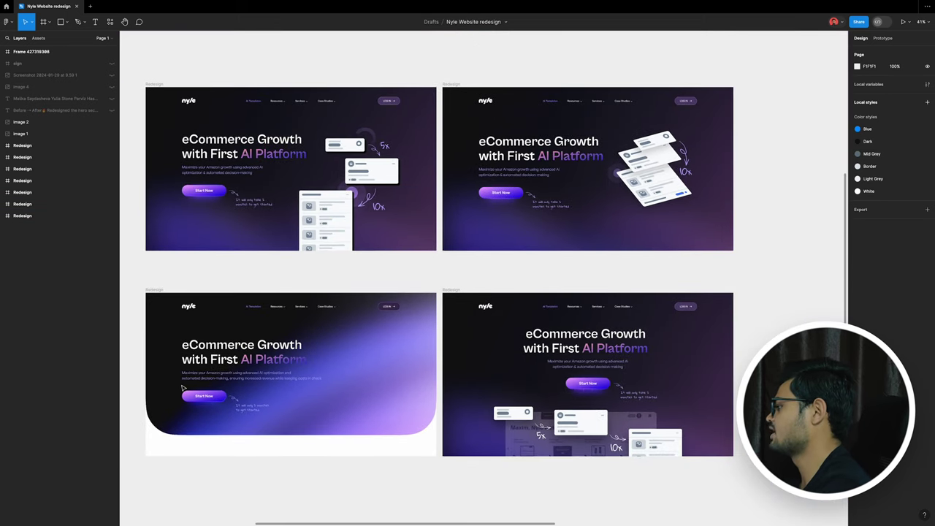
pyautogui.scroll(-5, 236, 359)
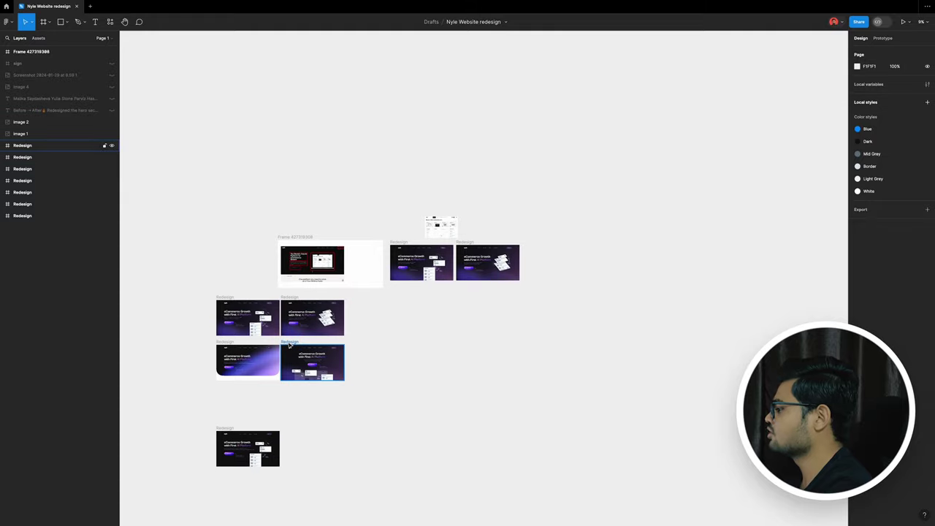
# Duplicate the dashboard-cards Redesign frame into the top row as the third variant.
pyautogui.moveTo(291, 345); pyautogui.dragTo(531, 244)
pyautogui.scroll(10, 544, 256)
pyautogui.scroll(-5, 544, 255)
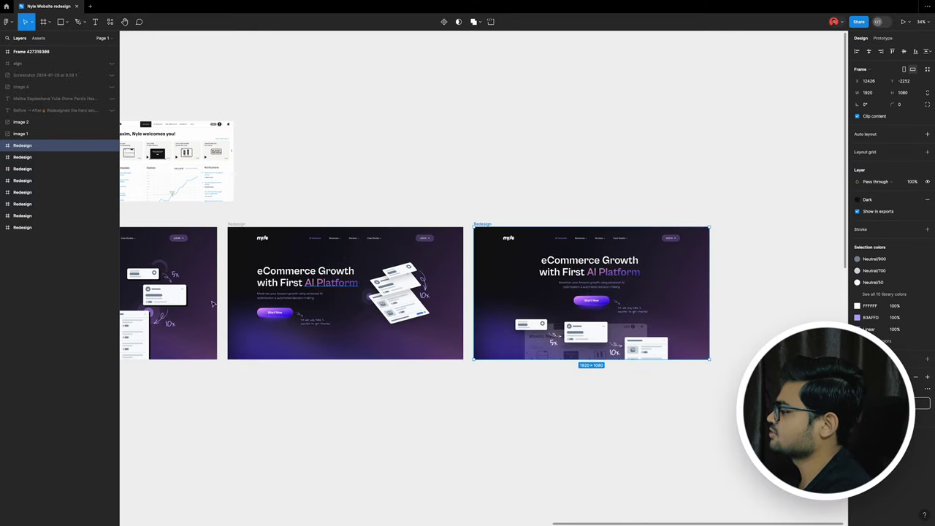
pyautogui.hscroll(-2, 597, 140)
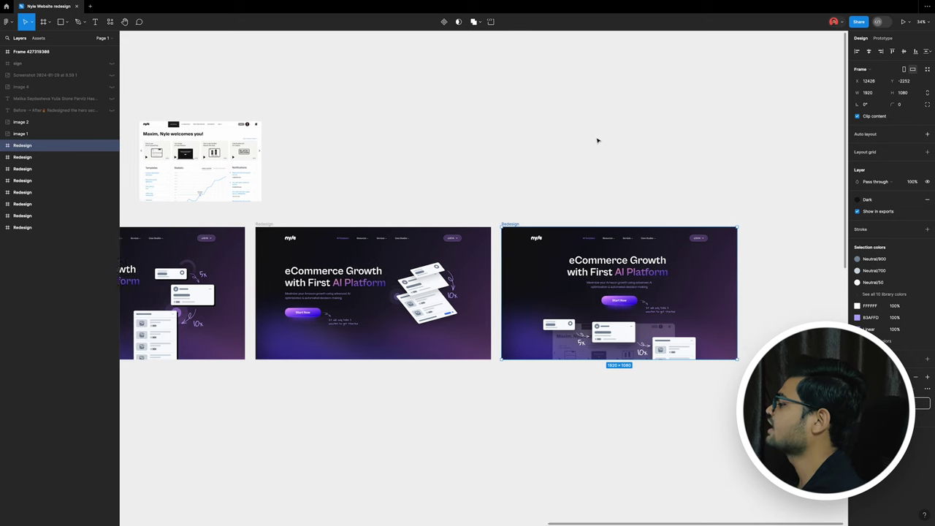
pyautogui.hscroll(-5, 597, 143)
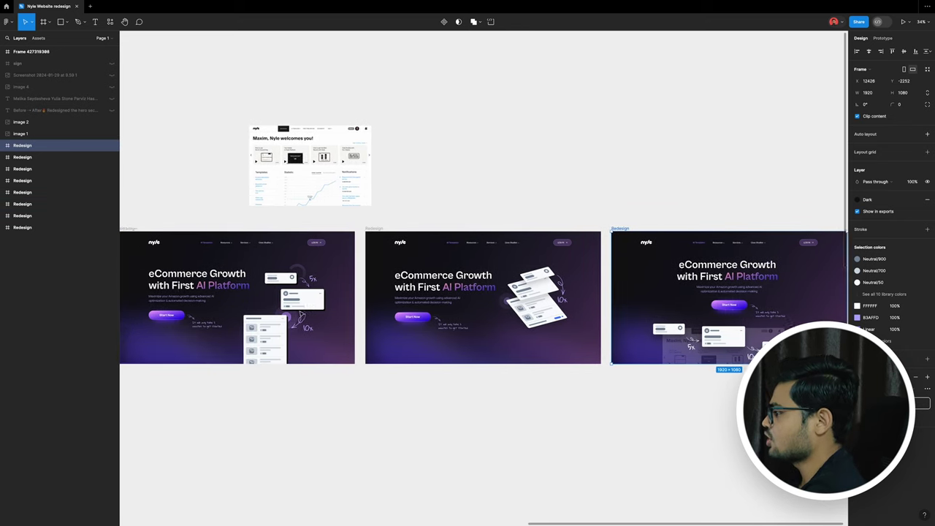
pyautogui.hscroll(-2, 299, 313)
pyautogui.hscroll(5, 301, 313)
# Select the dashboard screenshot (Image 2) above the variants, then deselect it.
pyautogui.click(250, 169)
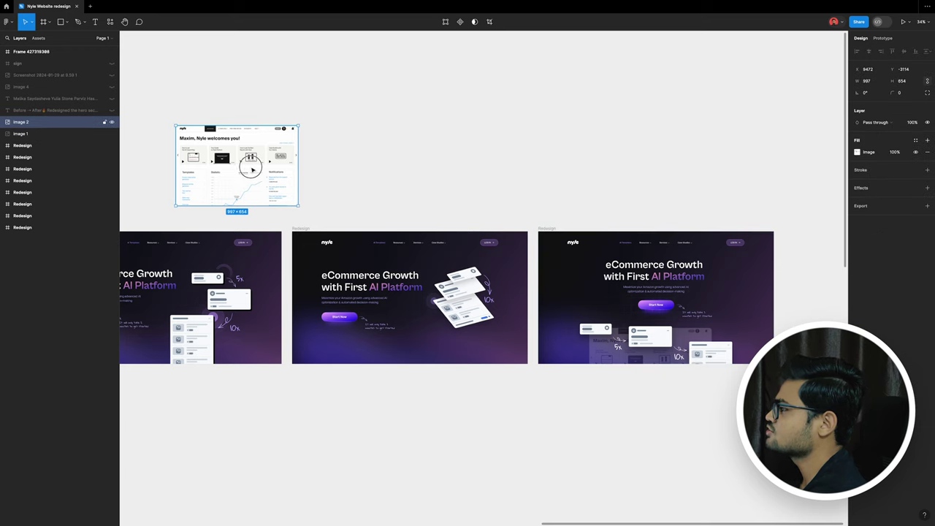
pyautogui.hscroll(-3, 394, 193)
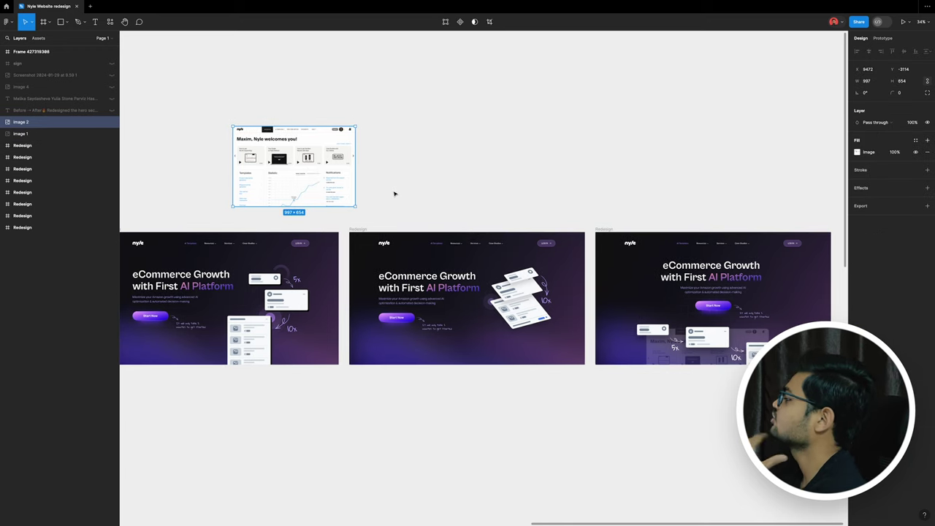
pyautogui.hscroll(2, 402, 192)
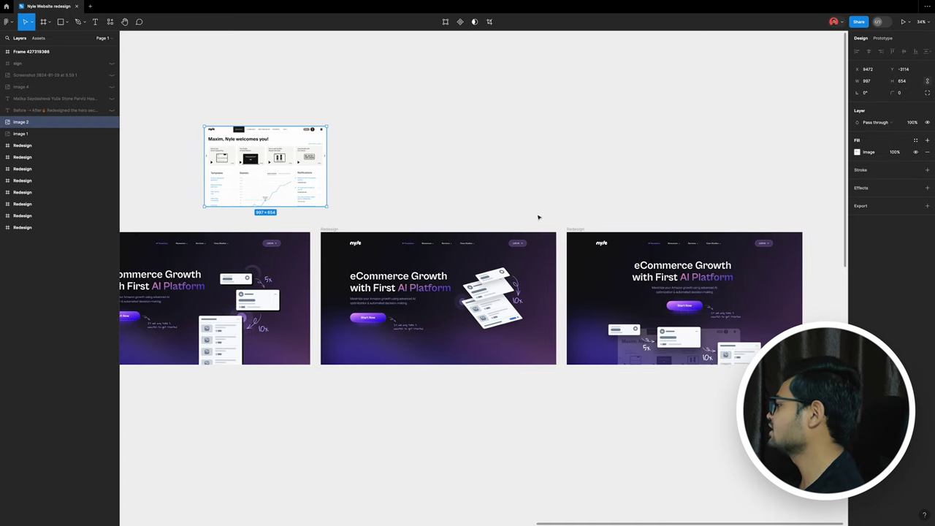
pyautogui.hscroll(4, 539, 214)
pyautogui.scroll(2, 699, 271)
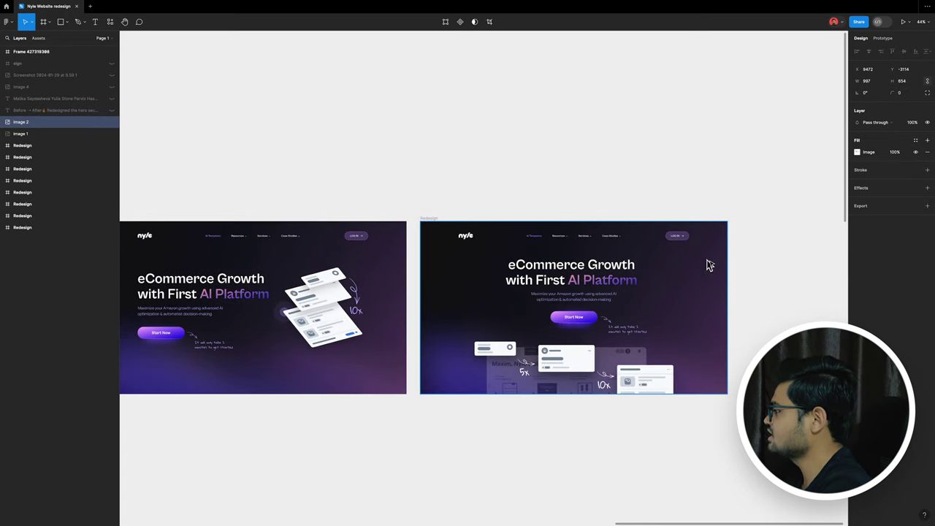
pyautogui.scroll(5, 706, 266)
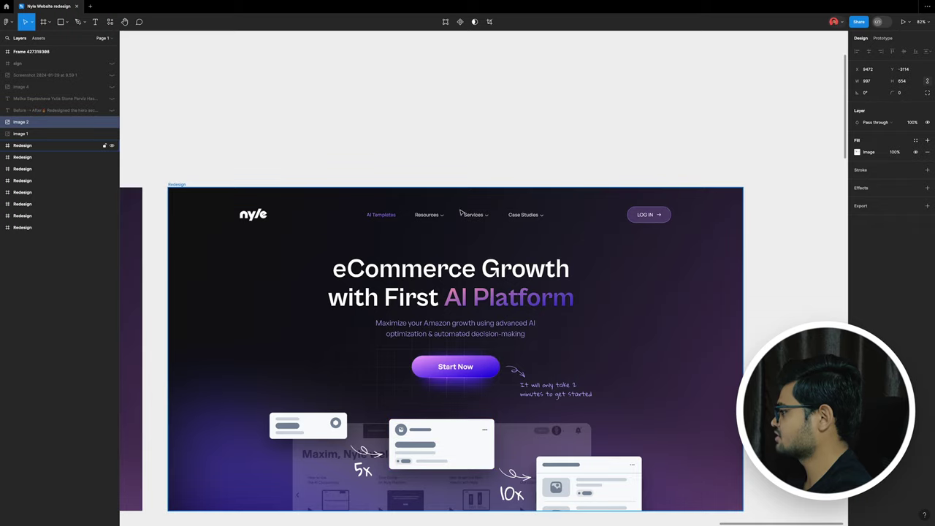
pyautogui.scroll(-3, 557, 393)
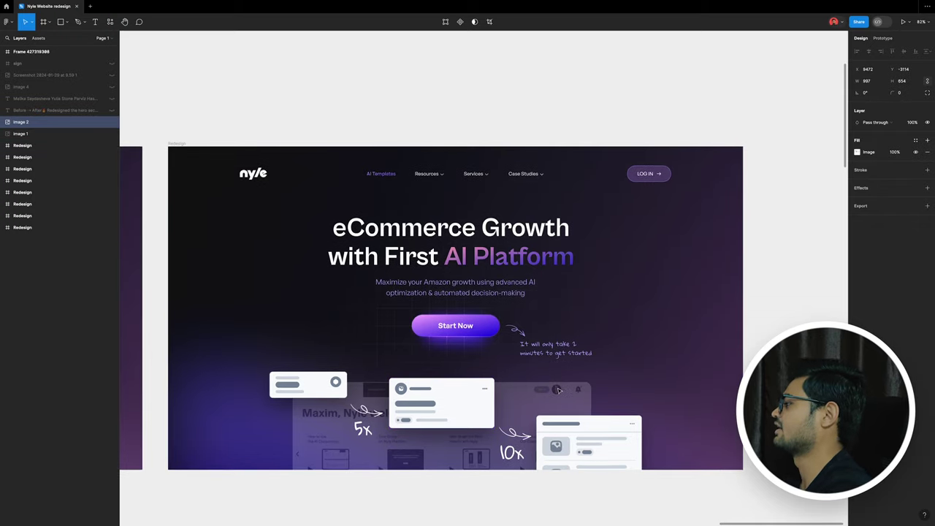
pyautogui.click(621, 133)
pyautogui.keyDown('ctrl'); pyautogui.scroll(-5, 618, 230); pyautogui.keyUp('ctrl')
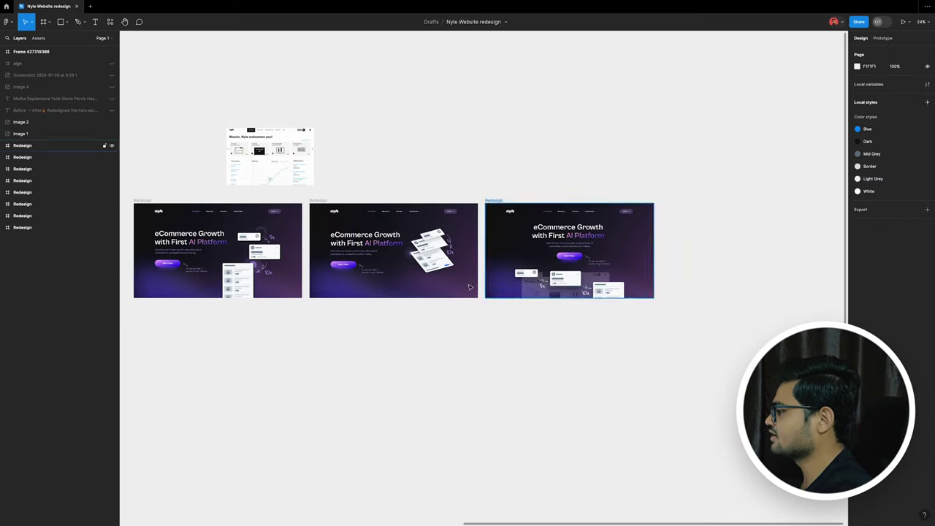
pyautogui.keyDown('ctrl'); pyautogui.scroll(3, 632, 285); pyautogui.keyUp('ctrl')
pyautogui.keyDown('ctrl'); pyautogui.scroll(2, 632, 284); pyautogui.keyUp('ctrl')
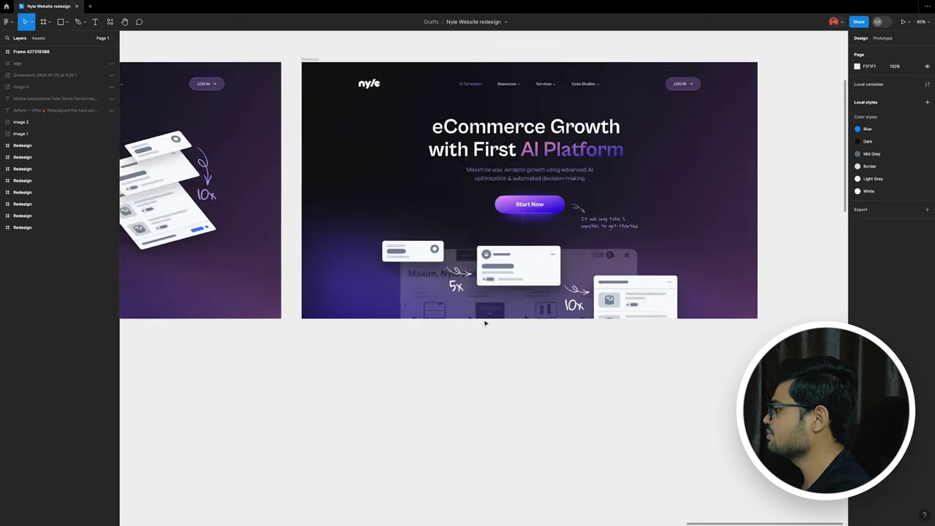
pyautogui.keyDown('ctrl'); pyautogui.scroll(2, 621, 292); pyautogui.keyUp('ctrl')
pyautogui.click(616, 299)
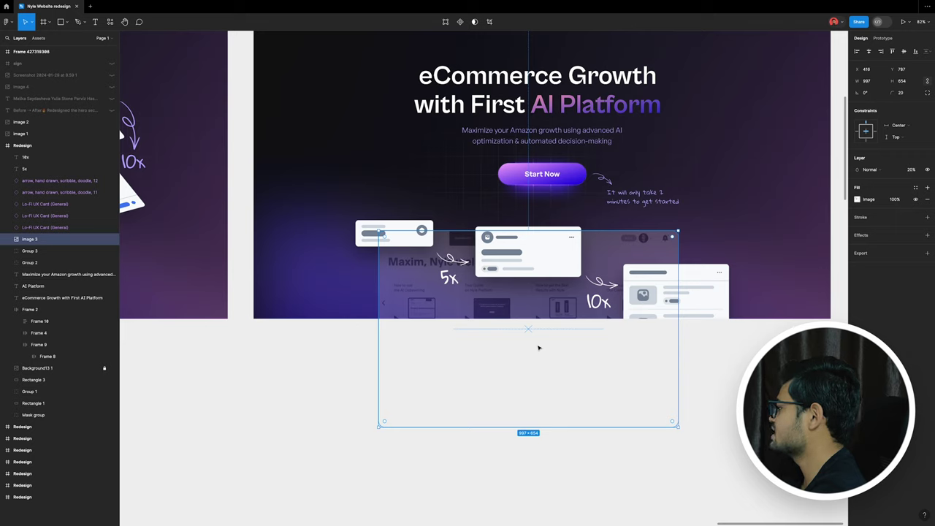
pyautogui.hotkey('alt', 'l')
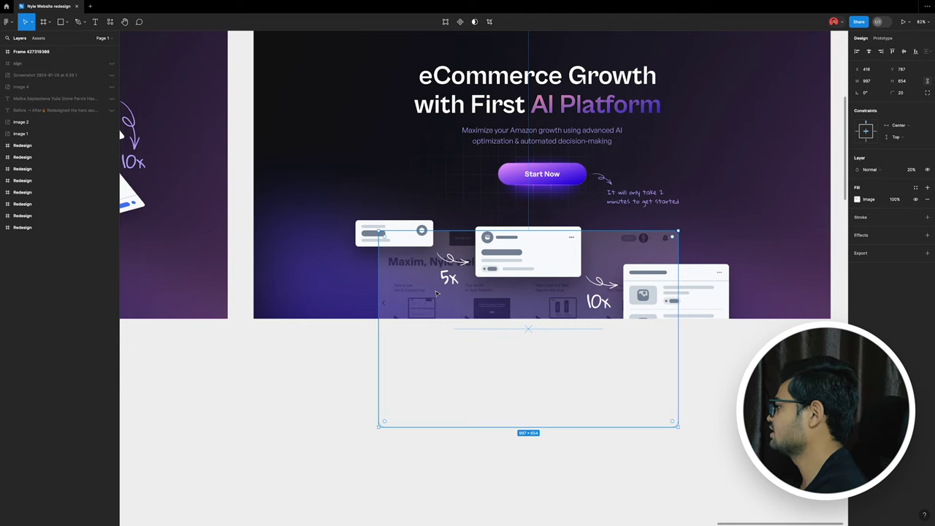
pyautogui.click(722, 404)
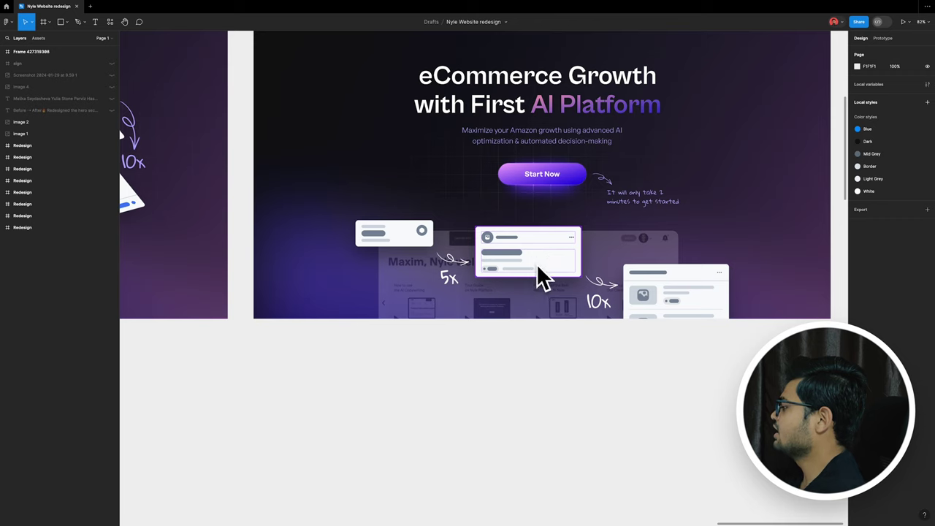
pyautogui.hscroll(2, 625, 308)
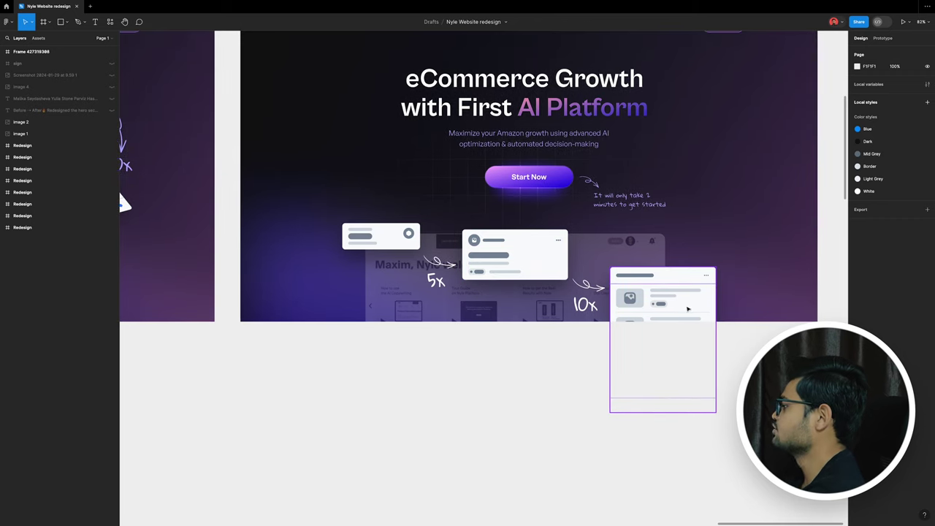
pyautogui.scroll(2, 410, 292)
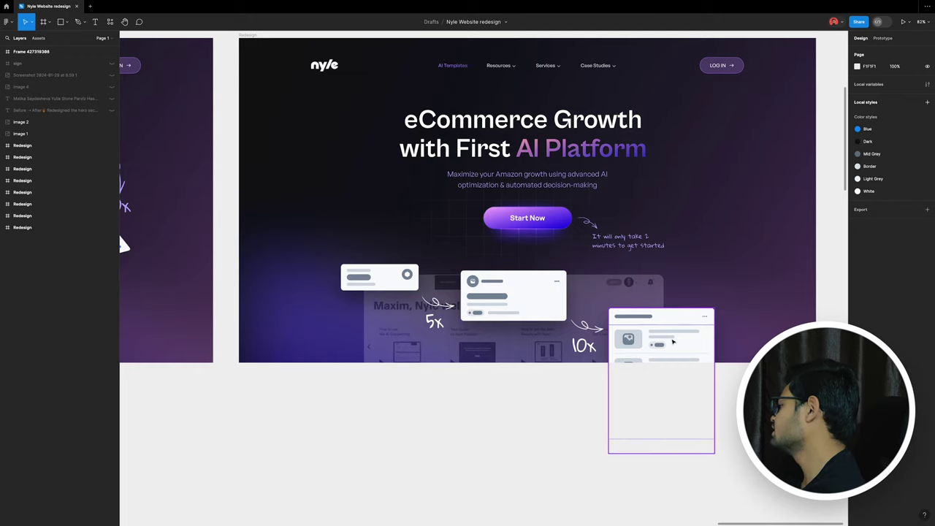
pyautogui.scroll(1, 679, 347)
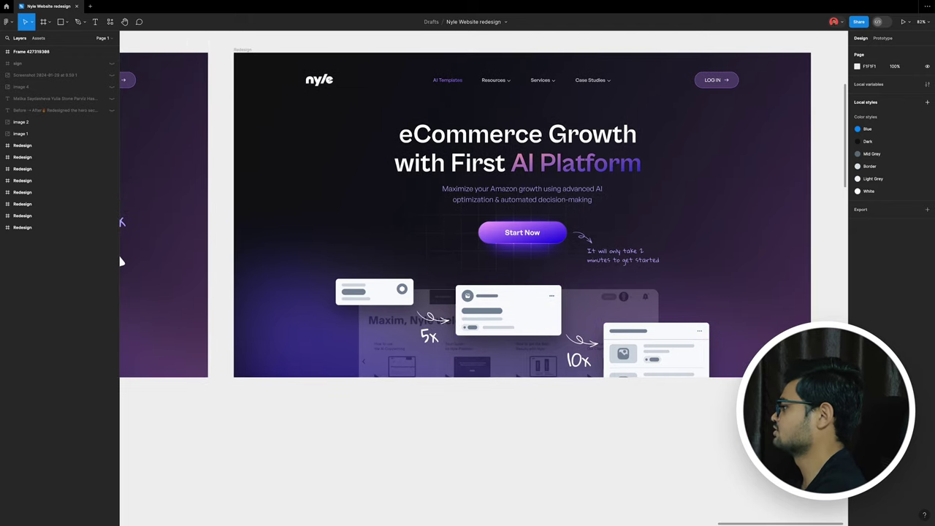
pyautogui.scroll(1, 120, 261)
pyautogui.scroll(2, 121, 262)
pyautogui.scroll(2, 589, 267)
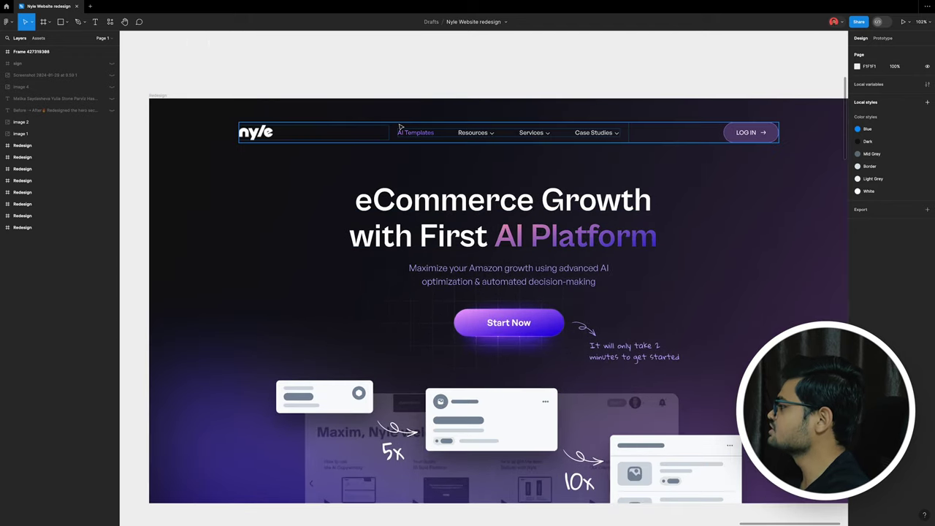
pyautogui.click(515, 281)
pyautogui.click(526, 330)
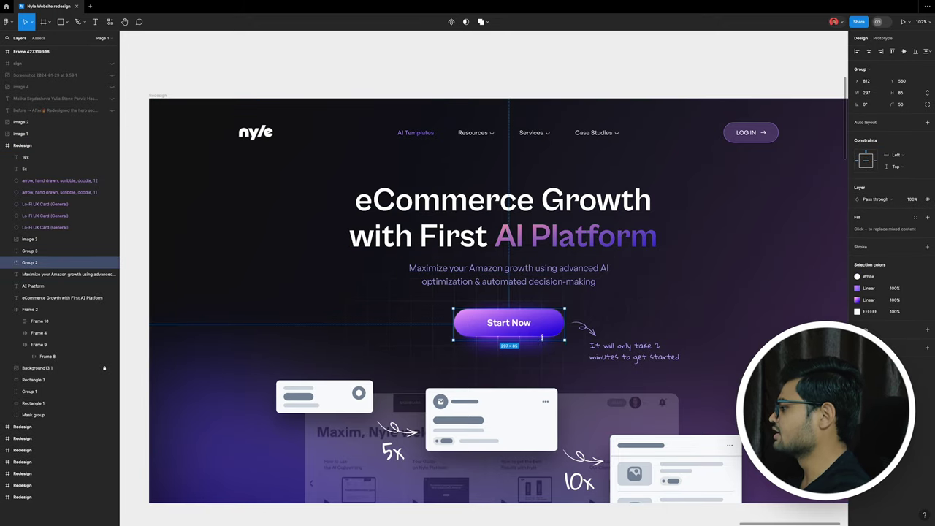
pyautogui.scroll(-5, 618, 348)
pyautogui.scroll(1, 359, 320)
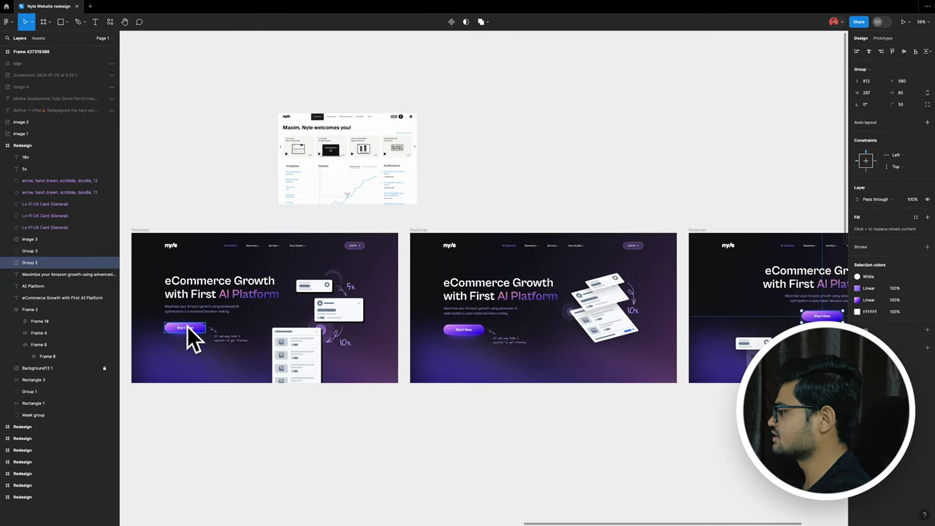
pyautogui.hotkey('shift', '2')
pyautogui.scroll(3, 643, 267)
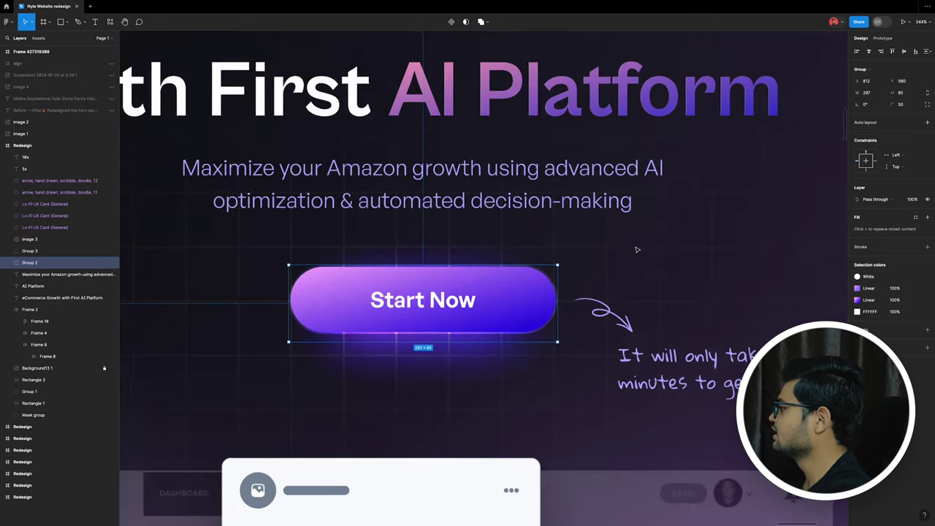
pyautogui.click(10, 309)
pyautogui.click(6, 145)
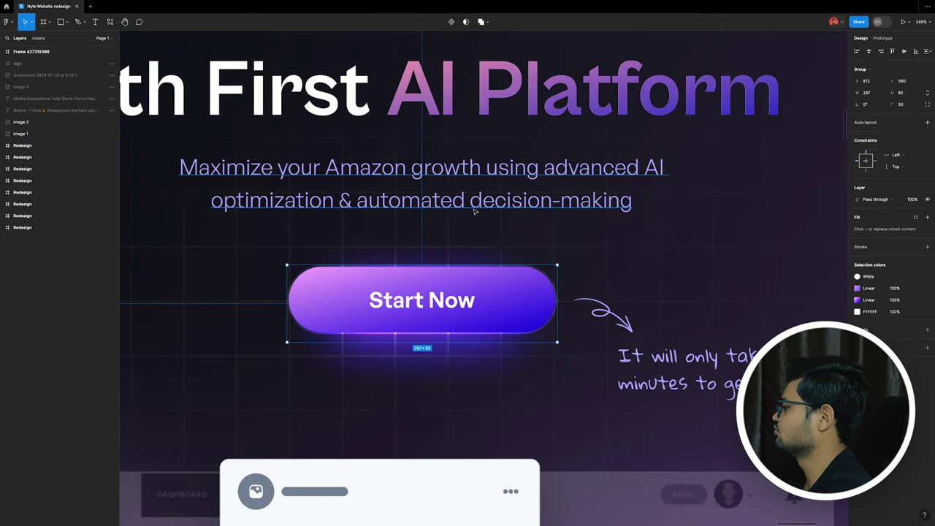
pyautogui.scroll(-5, 556, 317)
pyautogui.scroll(3, 460, 294)
pyautogui.scroll(-2, 460, 294)
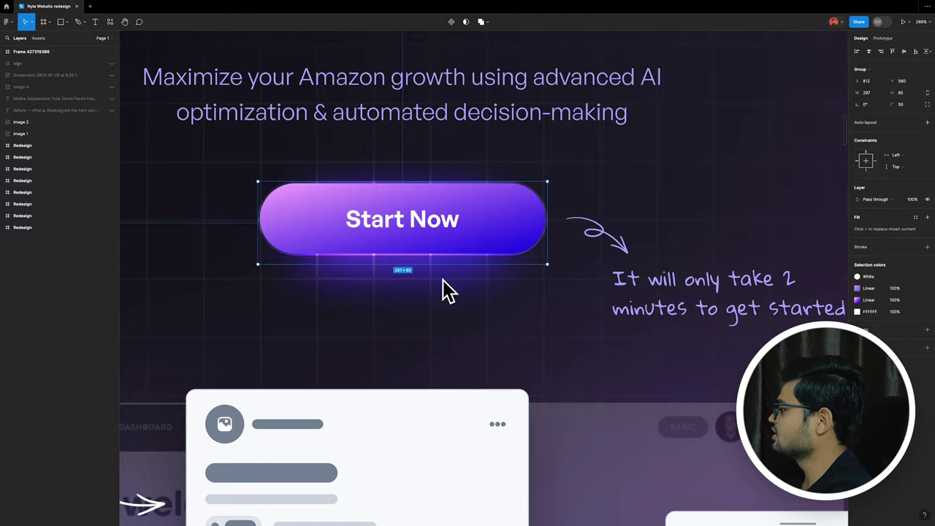
pyautogui.scroll(-3, 468, 282)
pyautogui.scroll(3, 472, 278)
pyautogui.scroll(3, 463, 277)
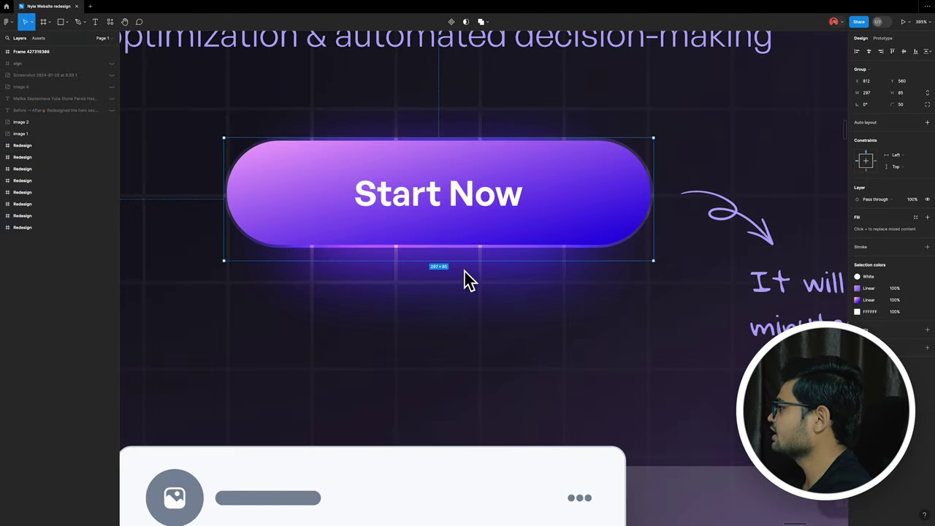
pyautogui.scroll(-4, 520, 157)
pyautogui.scroll(-2, 511, 190)
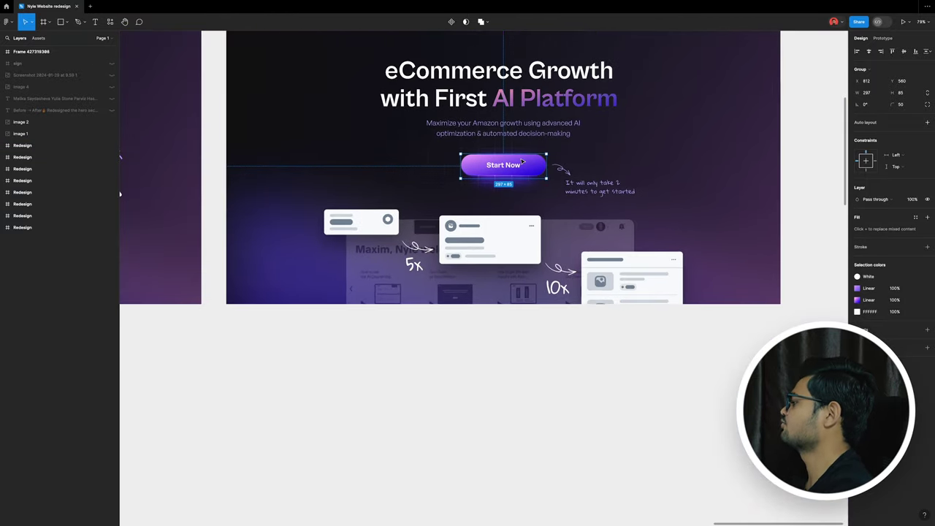
pyautogui.scroll(-5, 503, 219)
pyautogui.click(679, 292)
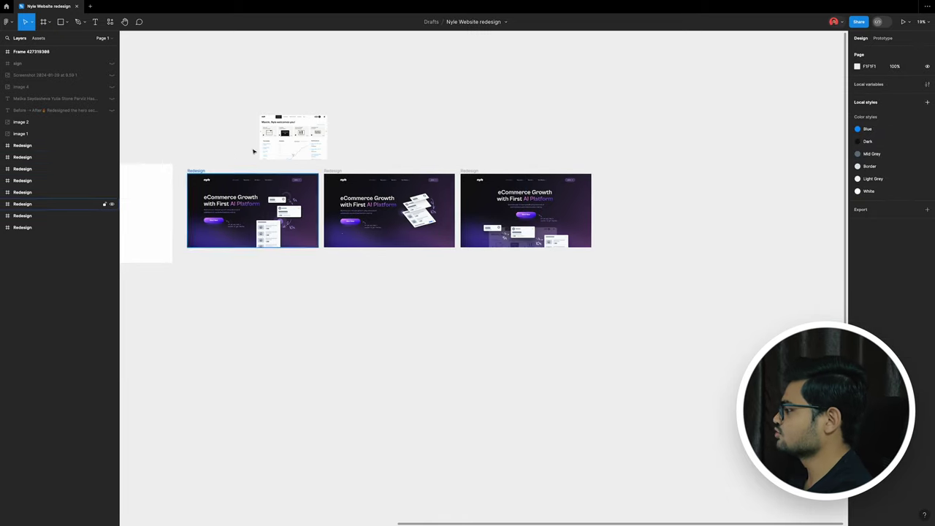
pyautogui.click(44, 145)
pyautogui.hotkey('shift', '2')
pyautogui.click(725, 226)
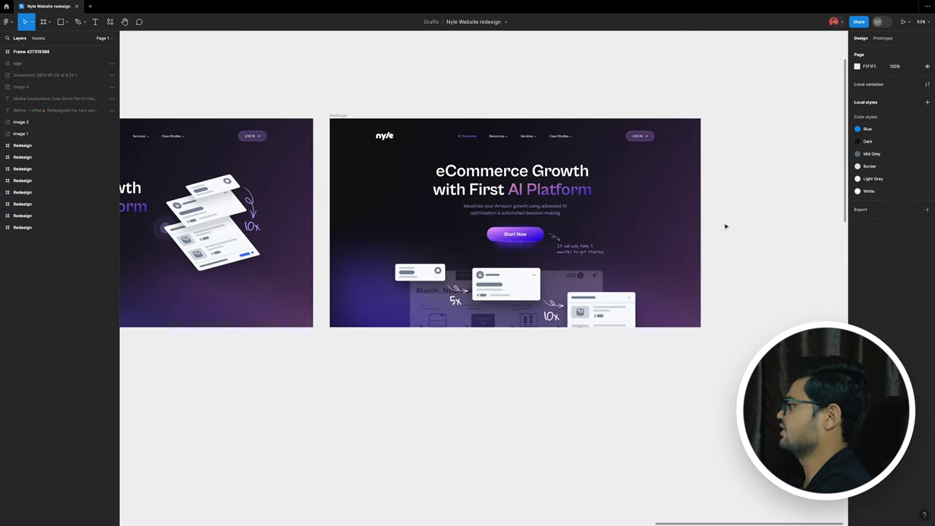